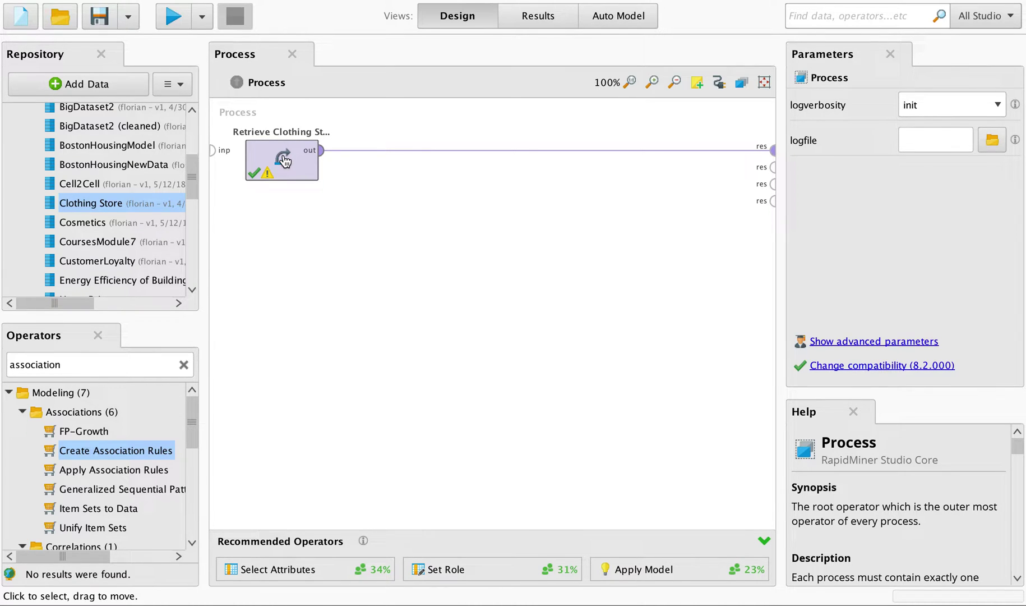
Select the Retrieve Clothing Store operator to show its /Clothing Store parameters.
{"action": "left_click", "coordinate": [317, 135]}
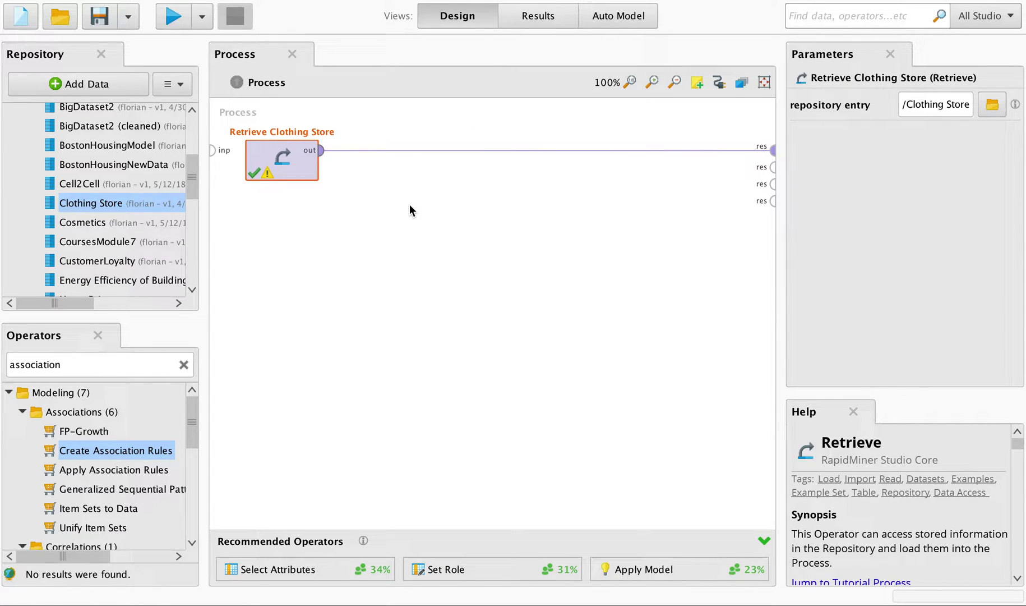
Run the process and scroll through the 20-example Clothing Store table of six binary items.
{"action": "left_click", "coordinate": [173, 19]}
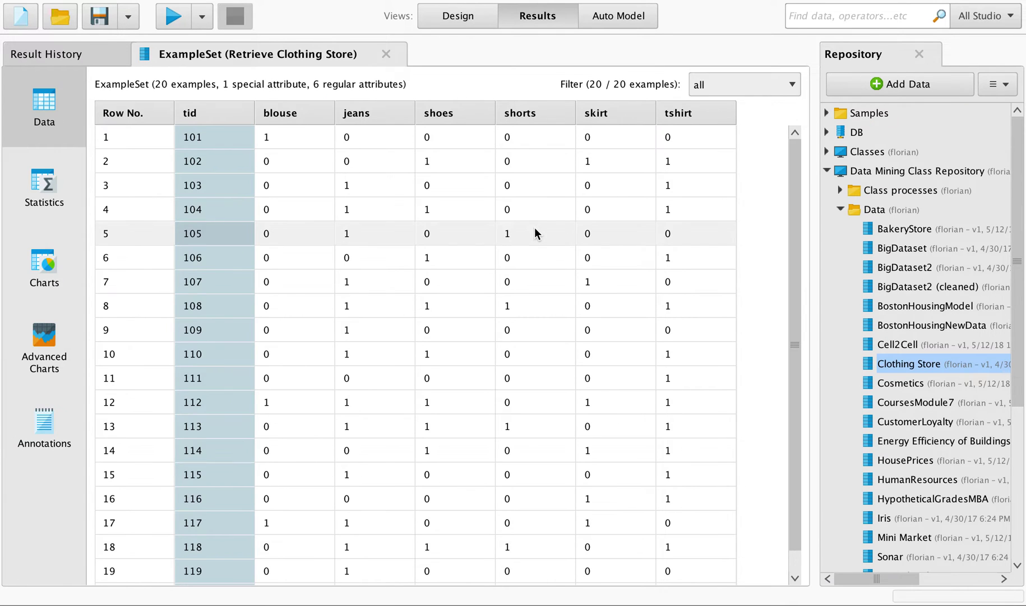
{"action": "scroll", "coordinate": [525, 242], "scroll_direction": "down", "scroll_amount": 1}
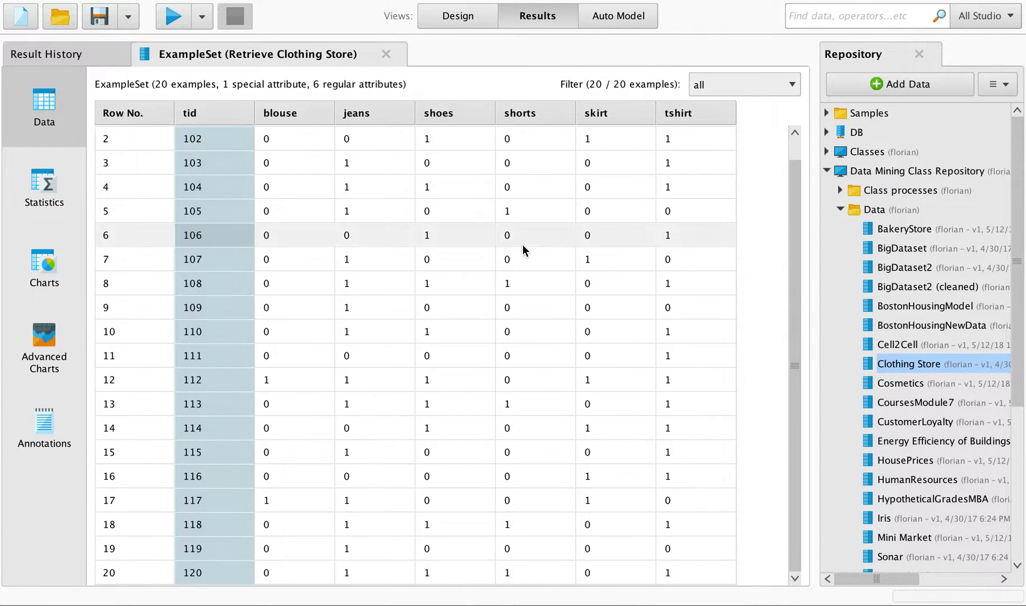
{"action": "scroll", "coordinate": [522, 247], "scroll_direction": "up", "scroll_amount": 1}
{"action": "scroll", "coordinate": [308, 198], "scroll_direction": "down", "scroll_amount": 1}
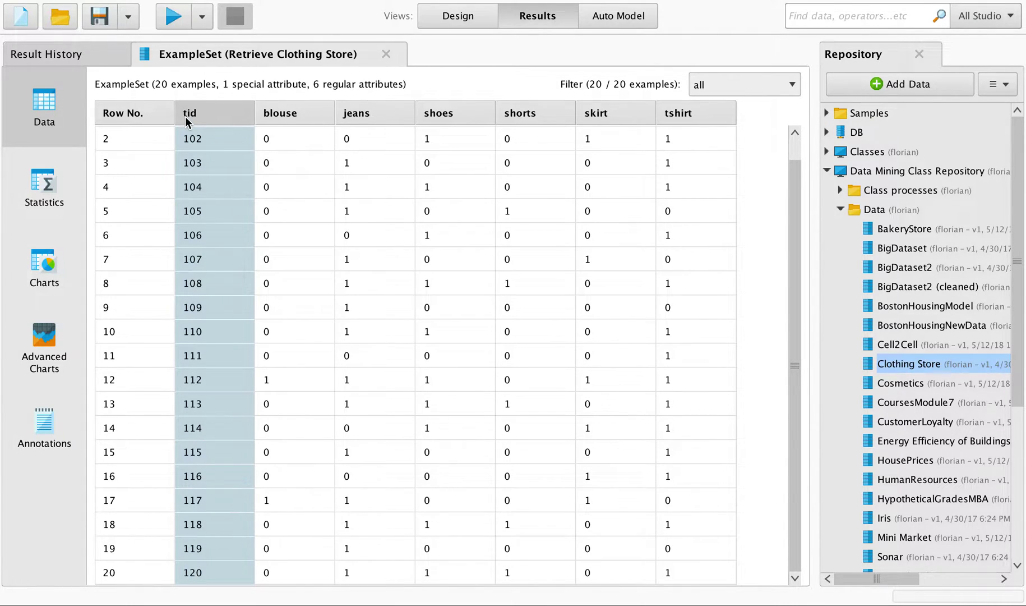
{"action": "scroll", "coordinate": [231, 240], "scroll_direction": "up", "scroll_amount": 1}
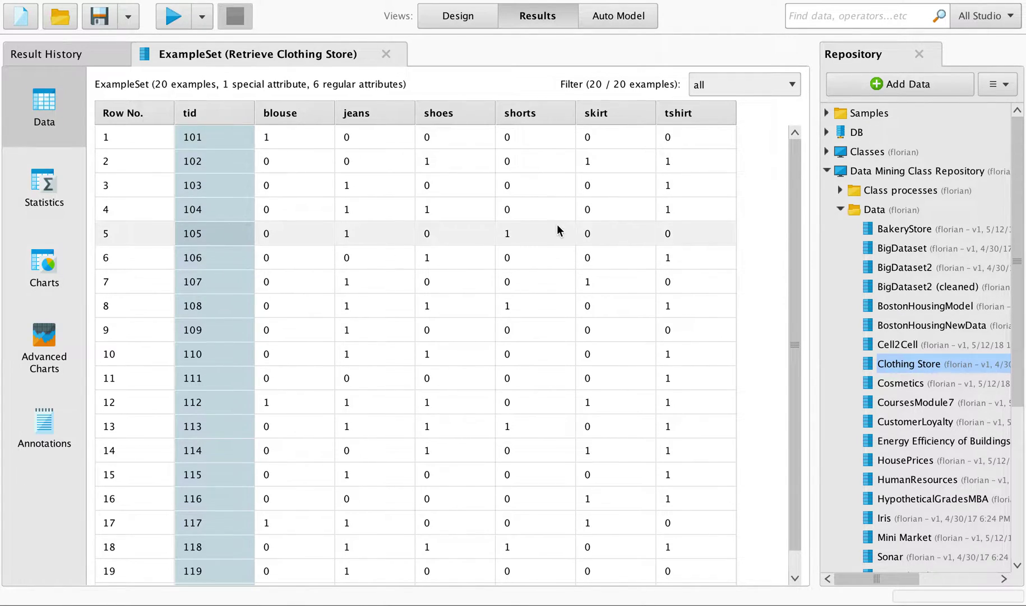
{"action": "scroll", "coordinate": [556, 224], "scroll_direction": "down", "scroll_amount": 1}
{"action": "scroll", "coordinate": [548, 239], "scroll_direction": "up", "scroll_amount": 1}
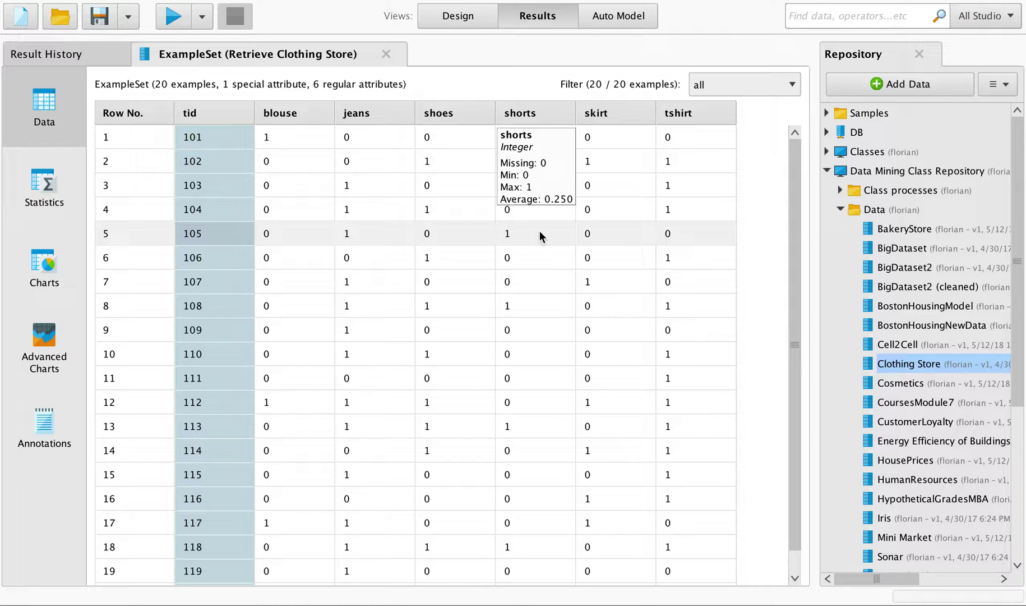
{"action": "mouse_move", "coordinate": [469, 119]}
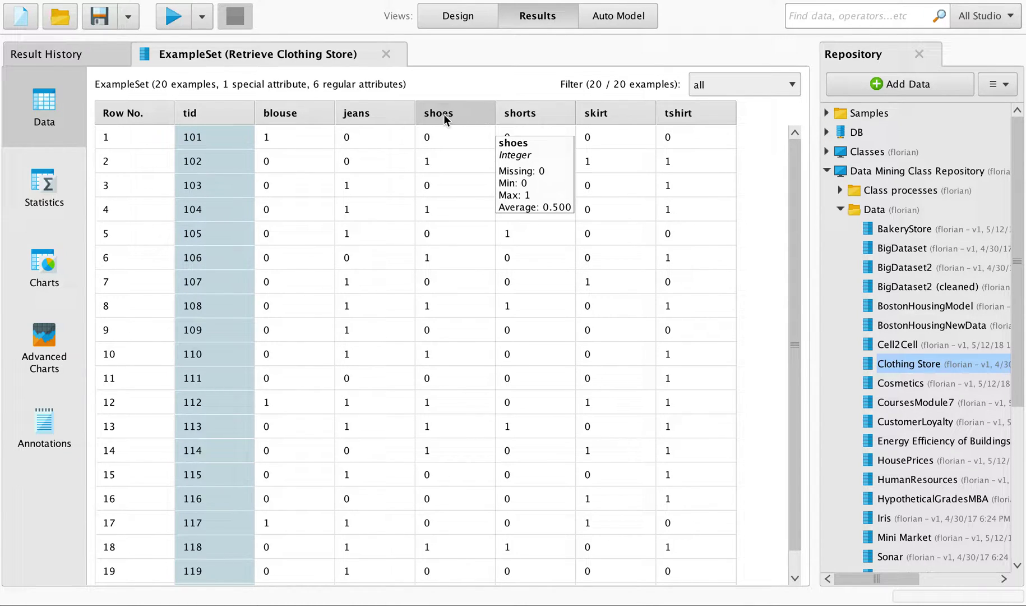
{"action": "mouse_move", "coordinate": [515, 116]}
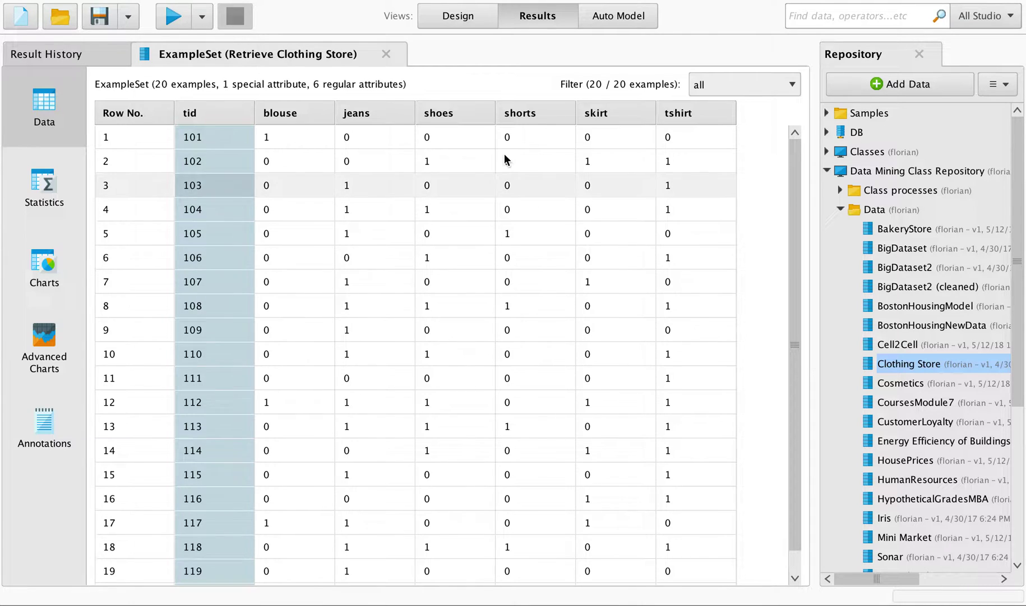
Back in Design, search 'fp' and drop FP-Growth onto the connection after Retrieve Clothing Store.
{"action": "left_click", "coordinate": [460, 18]}
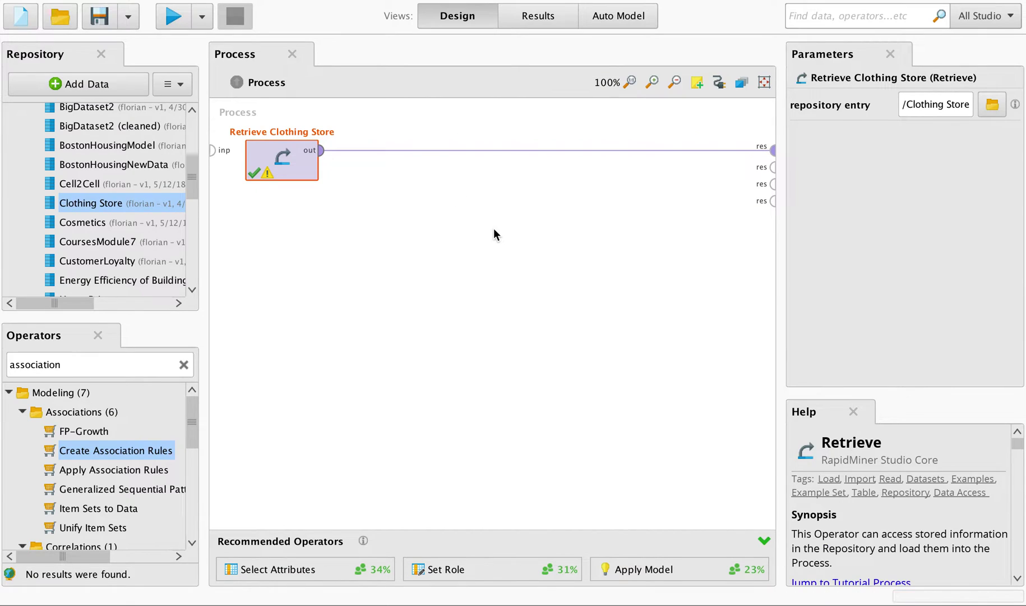
{"action": "left_click", "coordinate": [494, 228]}
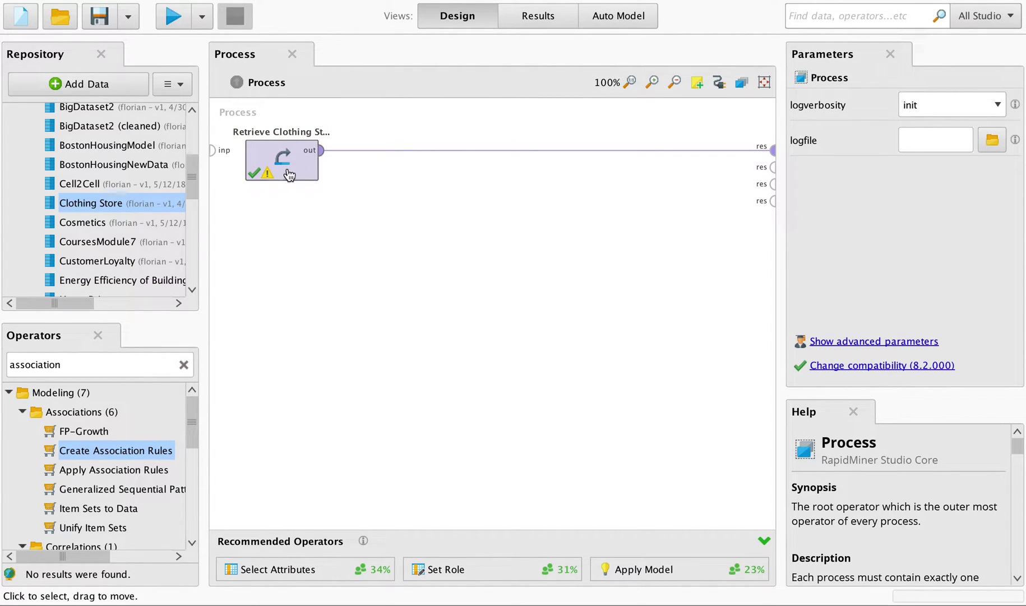
{"action": "double_click", "coordinate": [94, 364]}
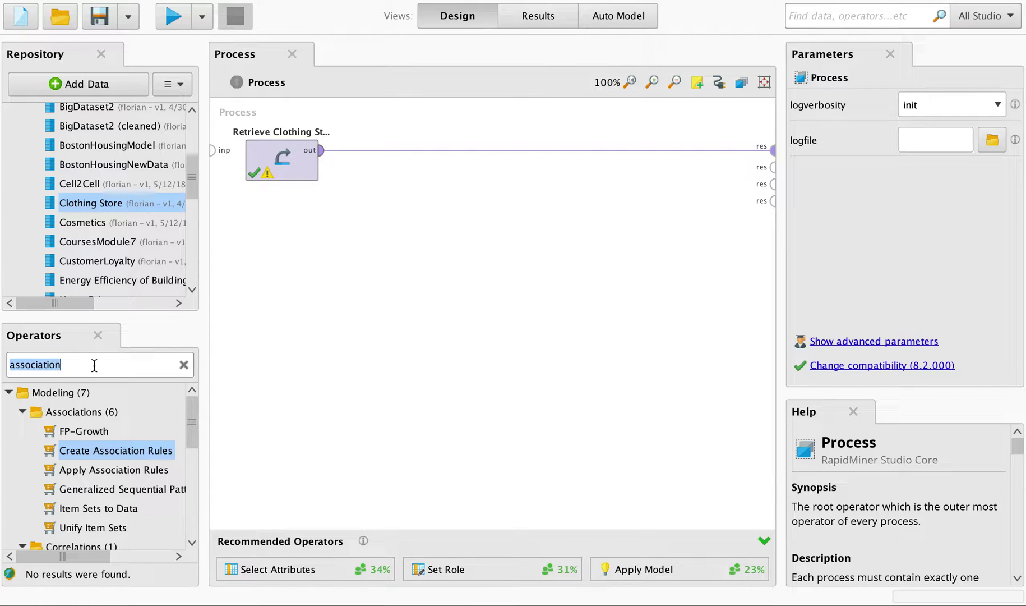
{"action": "type", "text": "fp"}
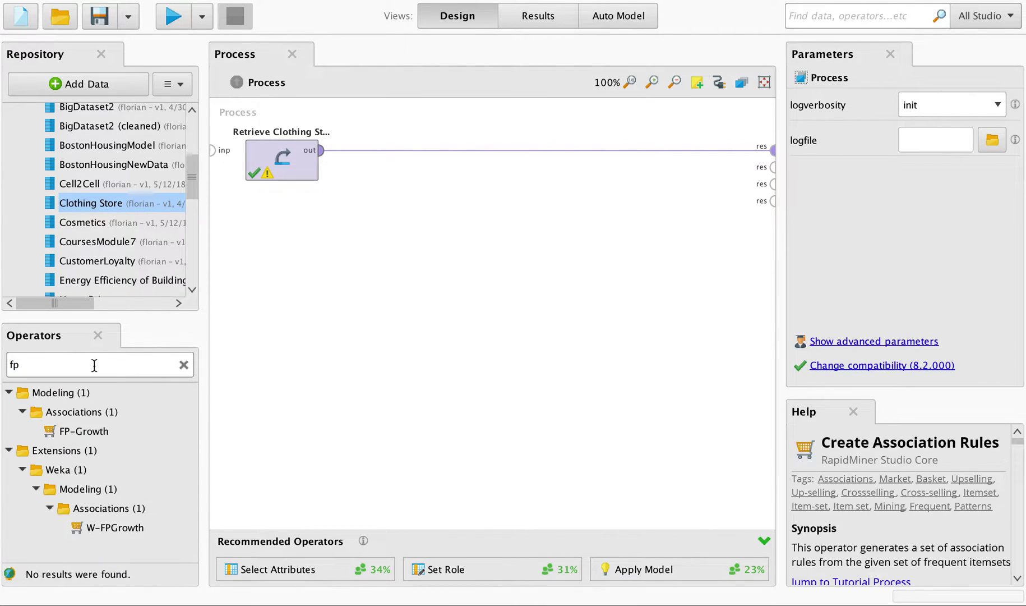
{"action": "left_click_drag", "start_coordinate": [82, 431], "coordinate": [450, 151]}
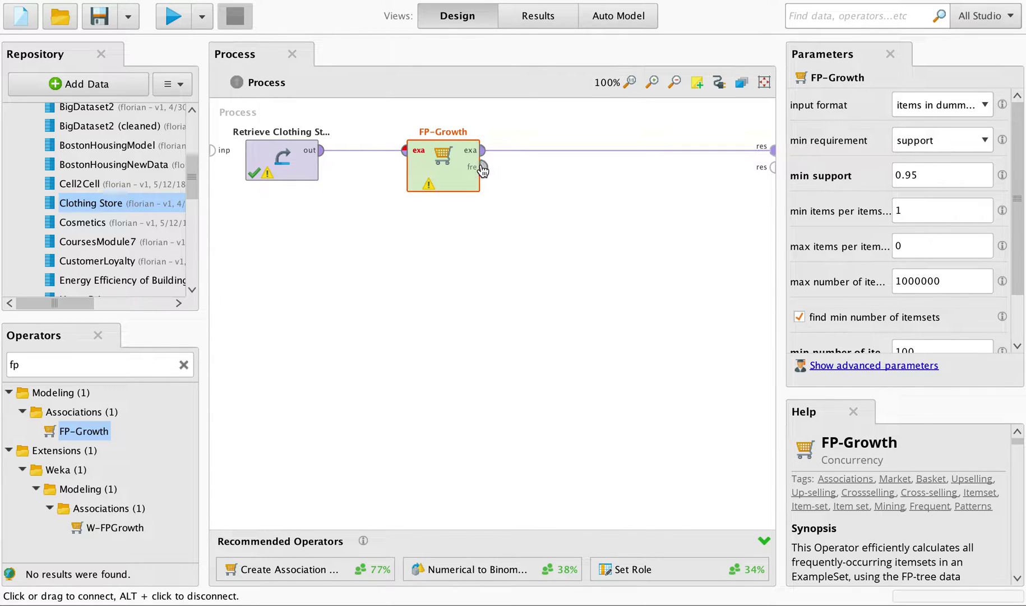
{"action": "mouse_move", "coordinate": [483, 171]}
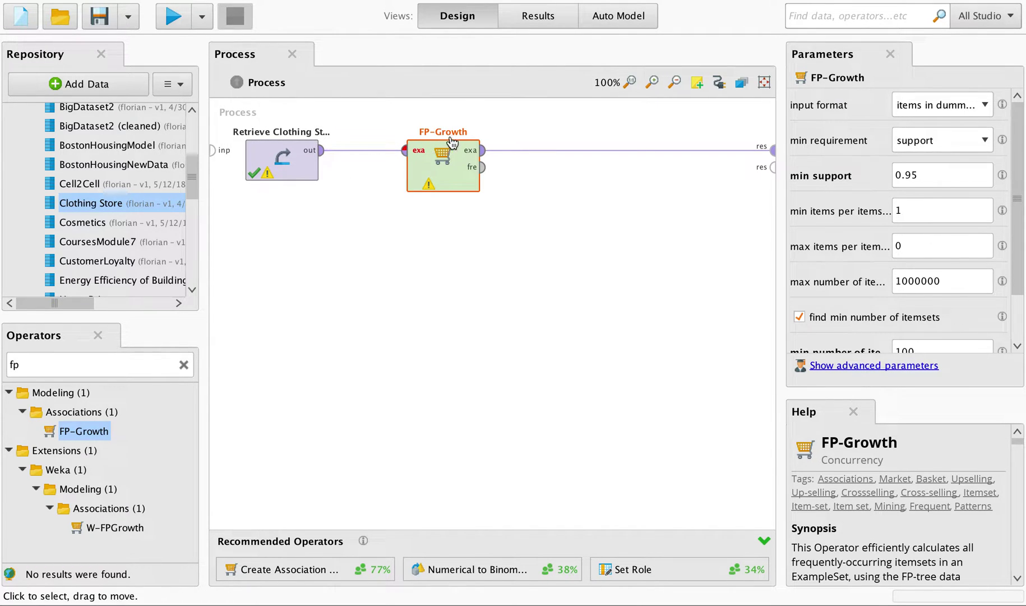
Connect FP-Growth's frequent sets (fre) output to a free res port on the canvas edge.
{"action": "left_click", "coordinate": [483, 168]}
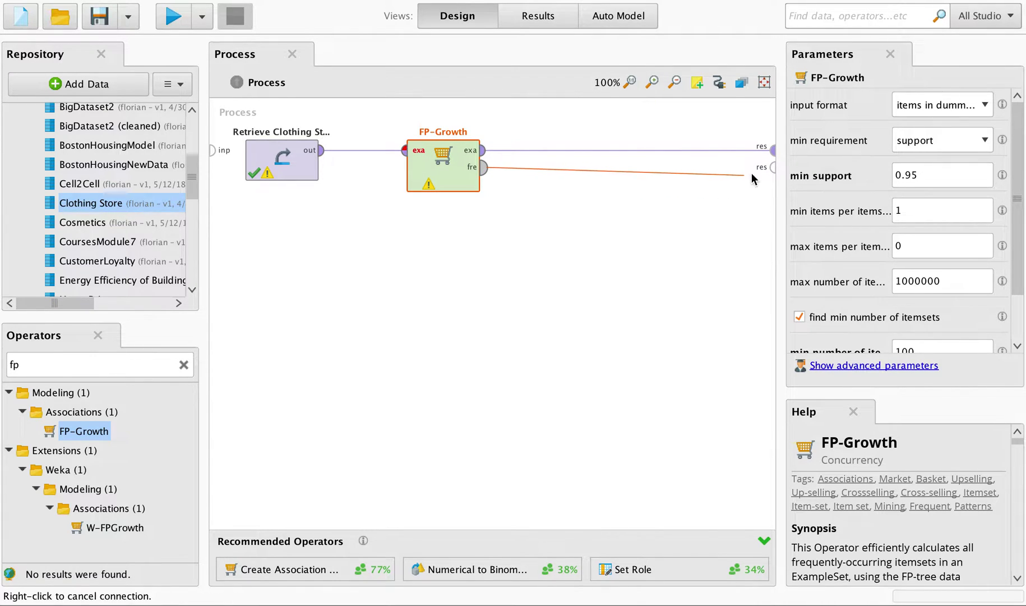
{"action": "left_click", "coordinate": [773, 166]}
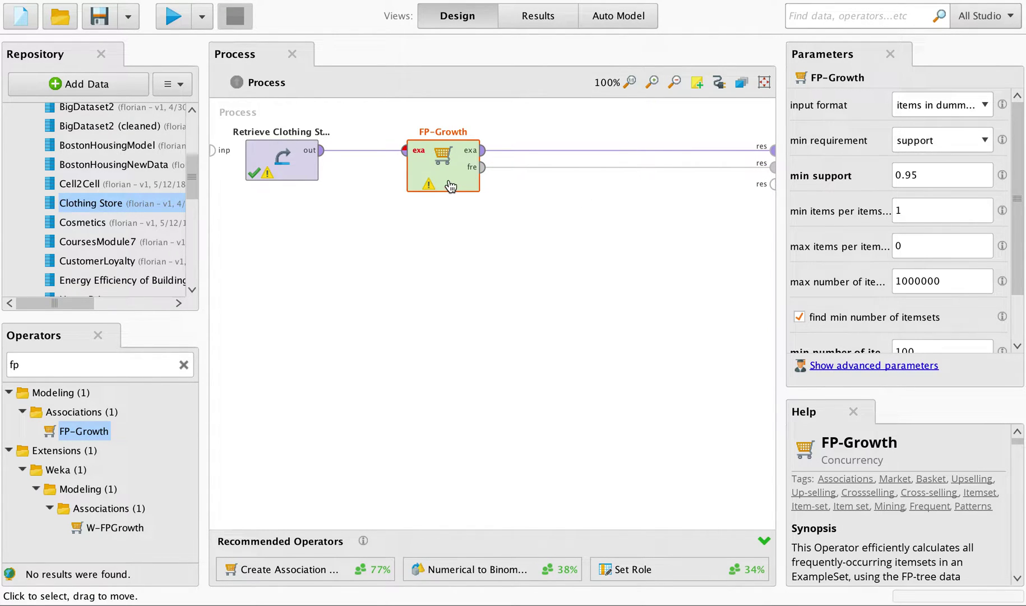
{"action": "mouse_move", "coordinate": [483, 154]}
{"action": "mouse_move", "coordinate": [429, 187]}
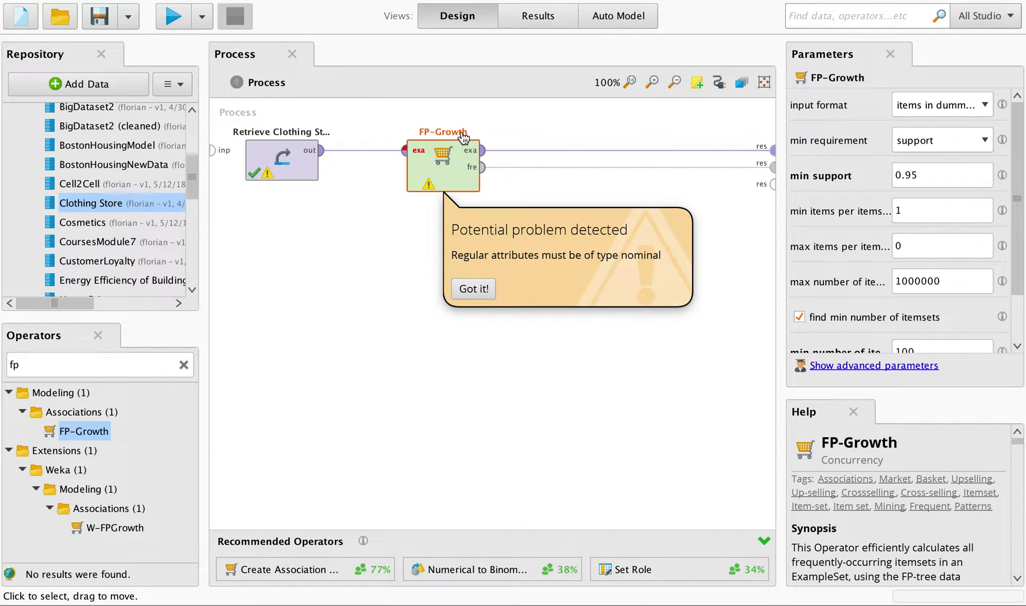
Read FP-Growth's operator information and dismiss the nominal-attribute problem warnings.
{"action": "right_click", "coordinate": [433, 148]}
{"action": "left_click", "coordinate": [462, 160]}
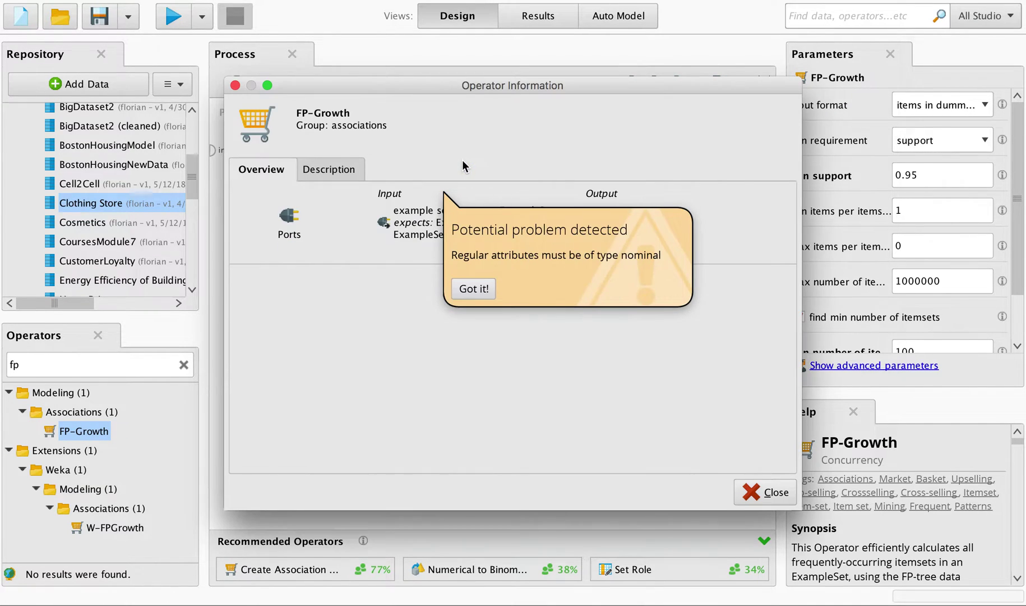
{"action": "left_click", "coordinate": [479, 290]}
{"action": "left_click", "coordinate": [317, 173]}
{"action": "key", "text": "Left"}
{"action": "left_click", "coordinate": [764, 491]}
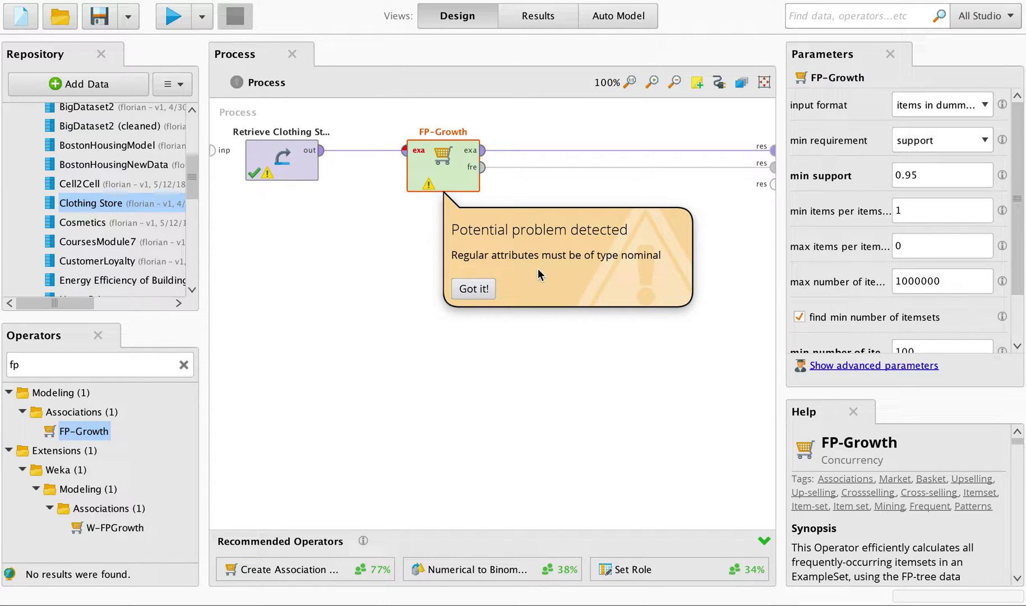
{"action": "left_click", "coordinate": [474, 288]}
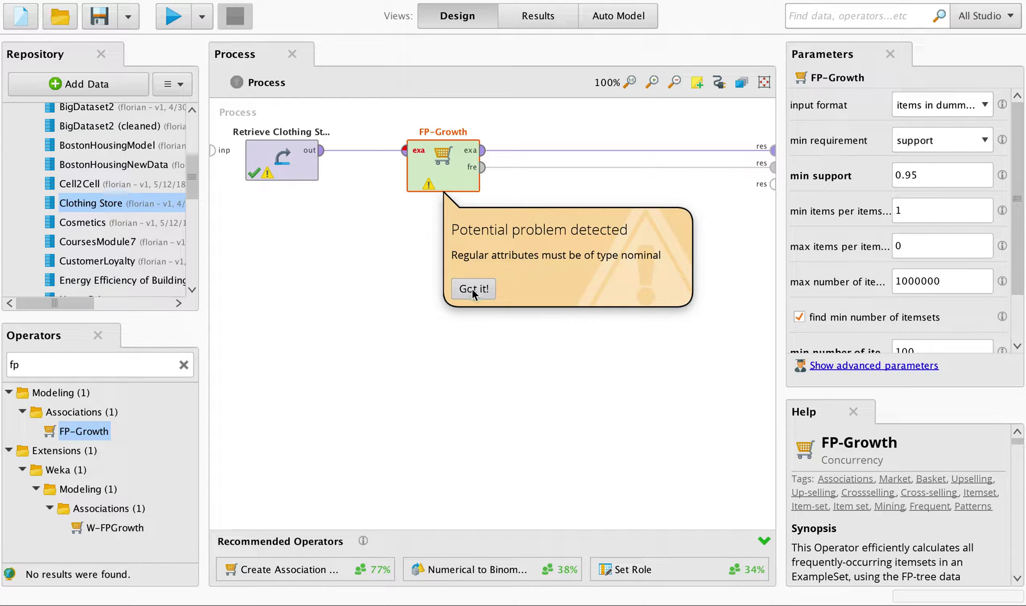
Add a Breakpoint After on Retrieve Clothing Store, run, and check attribute types in Statistics.
{"action": "left_click", "coordinate": [283, 168]}
{"action": "right_click", "coordinate": [283, 167]}
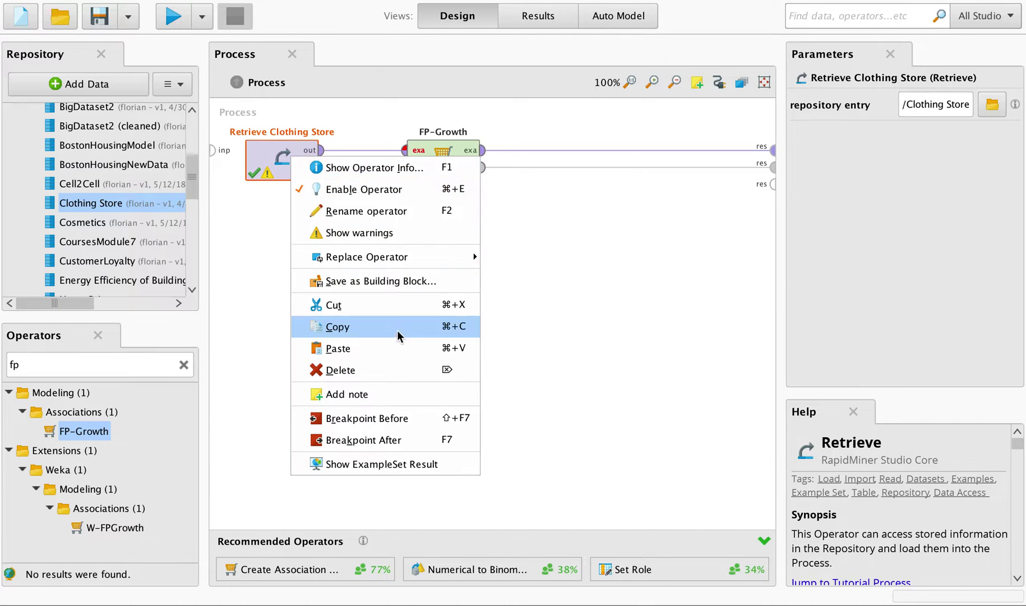
{"action": "left_click", "coordinate": [365, 440]}
{"action": "left_click", "coordinate": [172, 16]}
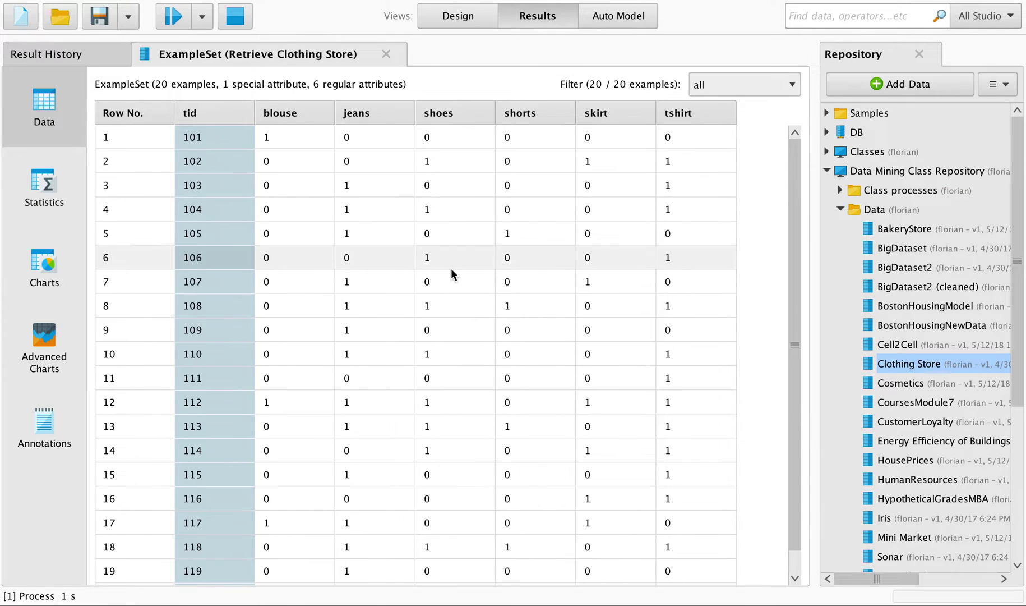
{"action": "left_click", "coordinate": [51, 195]}
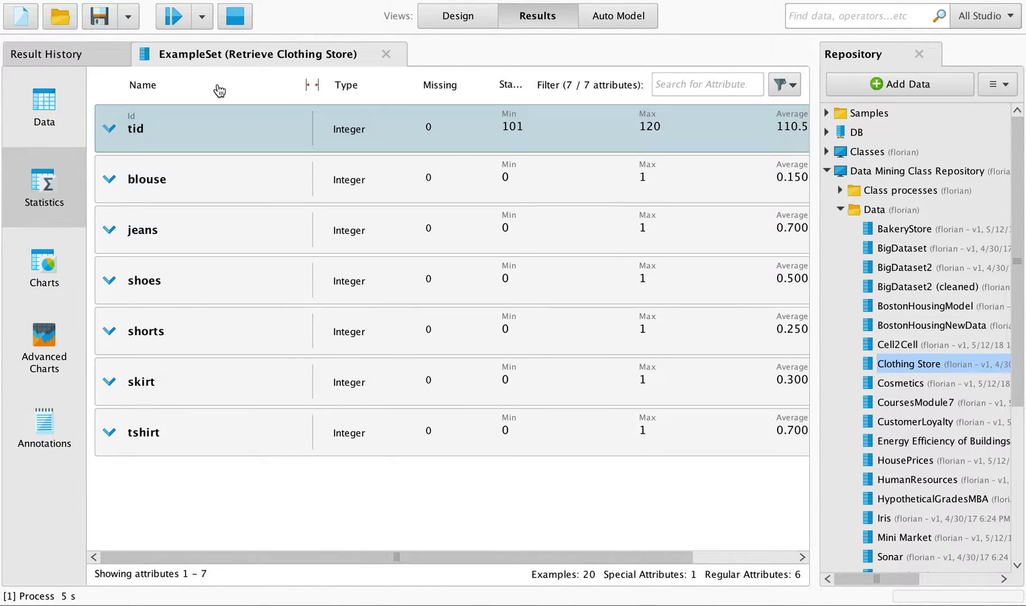
{"action": "left_click", "coordinate": [444, 24]}
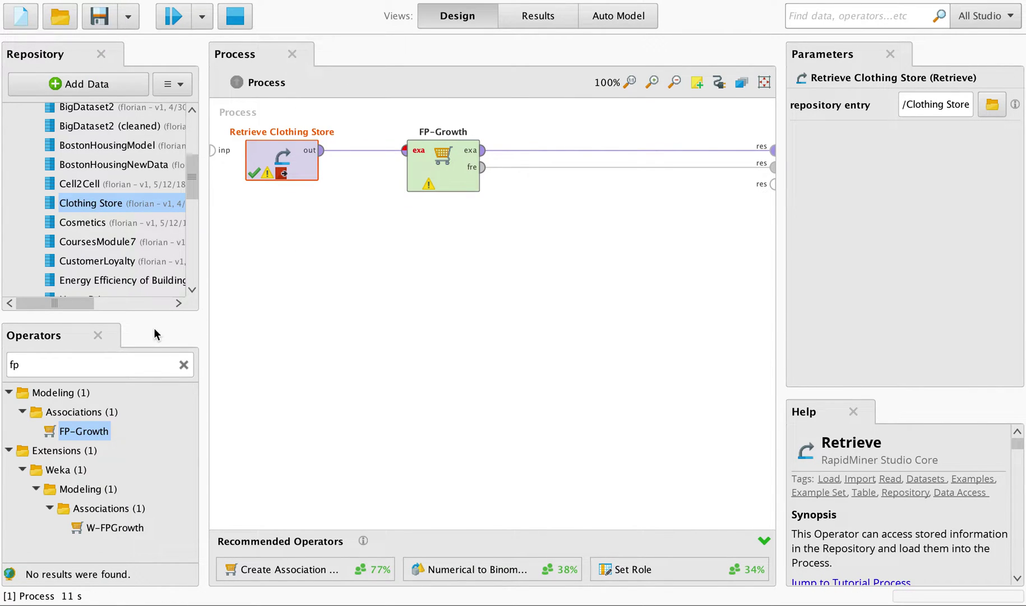
Insert Numerical to Binominal between Retrieve and FP-Growth and give it a Breakpoint After.
{"action": "left_click_drag", "start_coordinate": [443, 168], "coordinate": [550, 168]}
{"action": "left_click", "coordinate": [72, 365]}
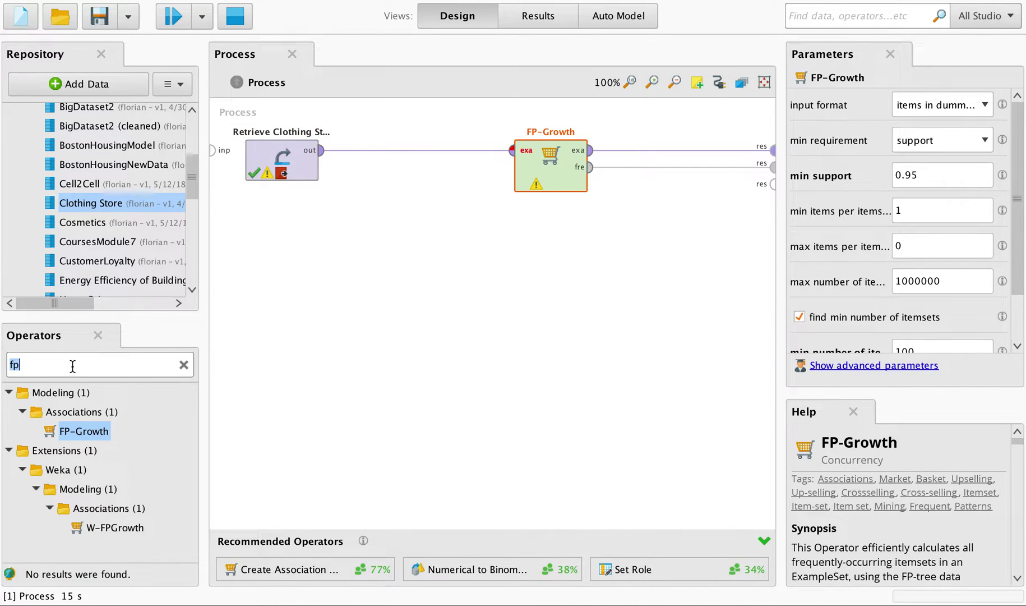
{"action": "type", "text": "numerical to bino"}
{"action": "left_click_drag", "start_coordinate": [154, 452], "coordinate": [386, 161]}
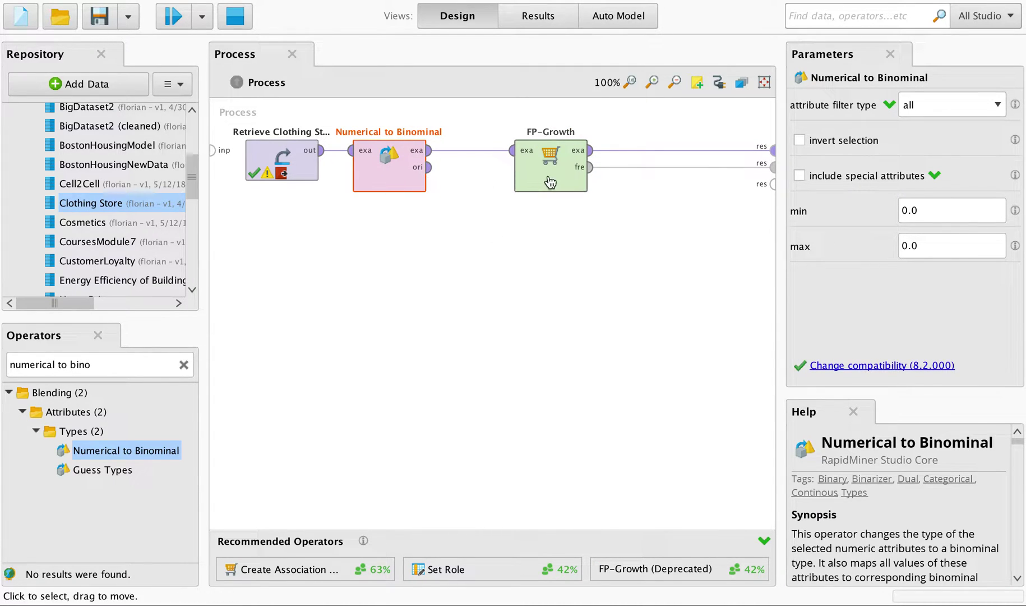
{"action": "left_click_drag", "start_coordinate": [568, 182], "coordinate": [515, 180]}
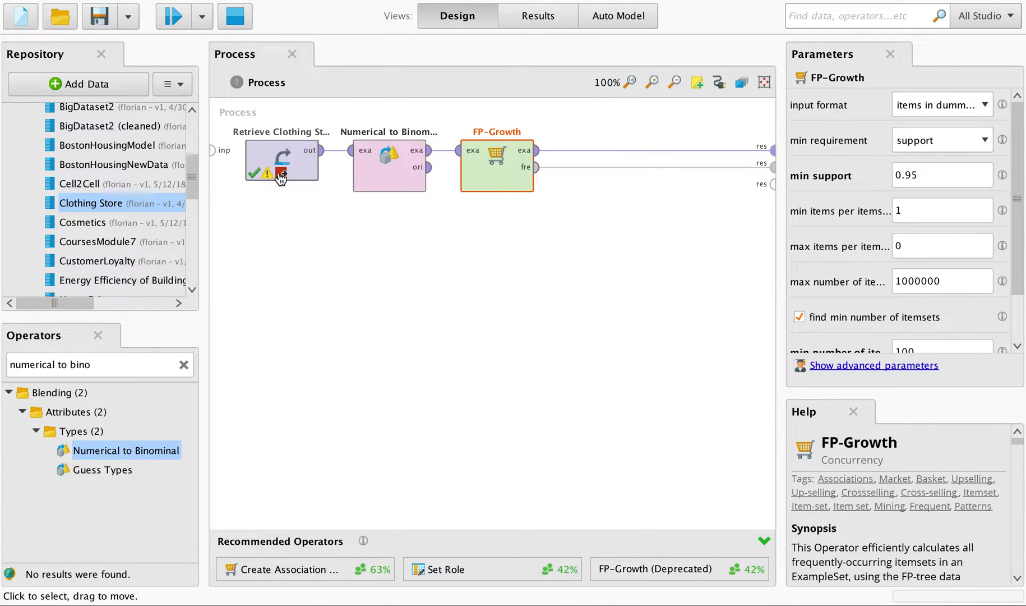
{"action": "right_click", "coordinate": [394, 165]}
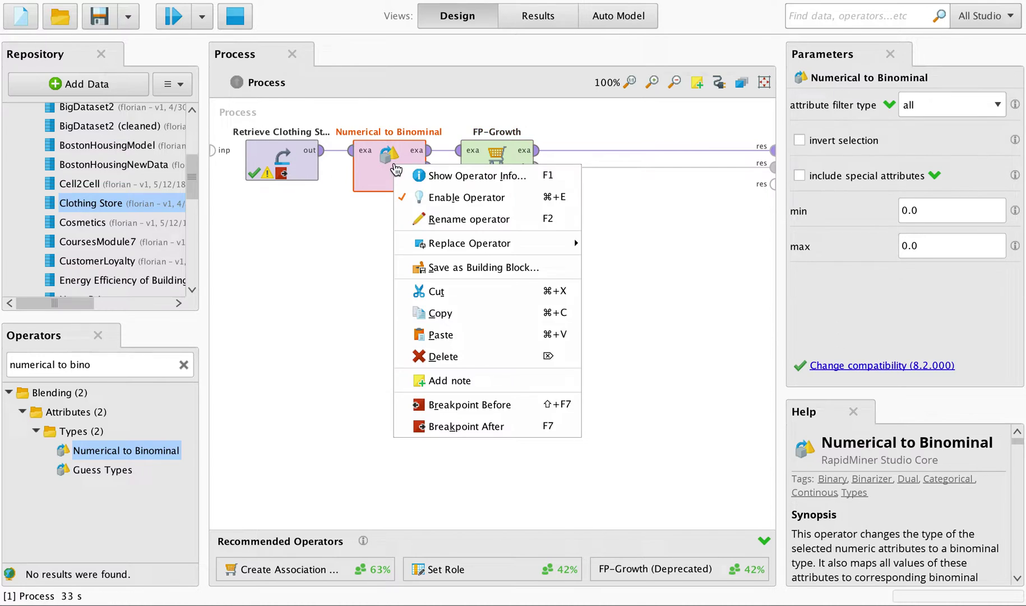
{"action": "left_click", "coordinate": [479, 426]}
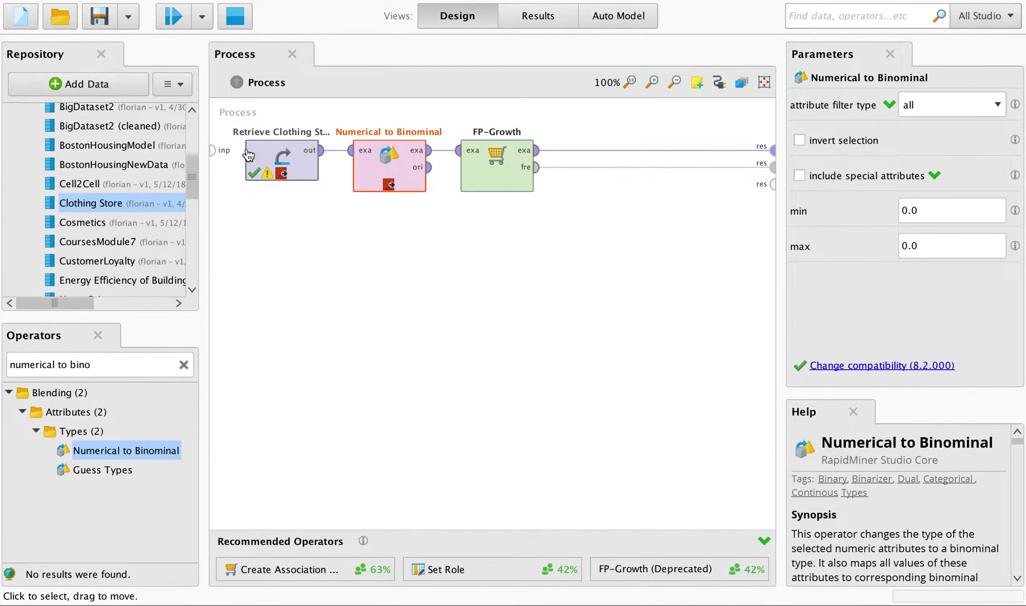
Rerun through both breakpoints and verify the six items are binominal true/false in Statistics and Data.
{"action": "left_click", "coordinate": [231, 18]}
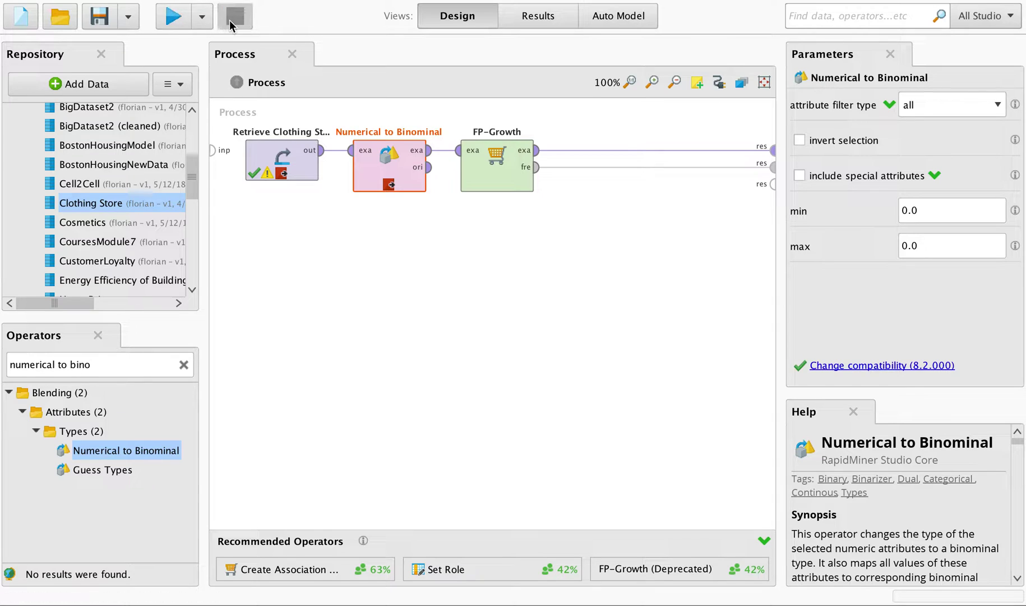
{"action": "left_click", "coordinate": [167, 22]}
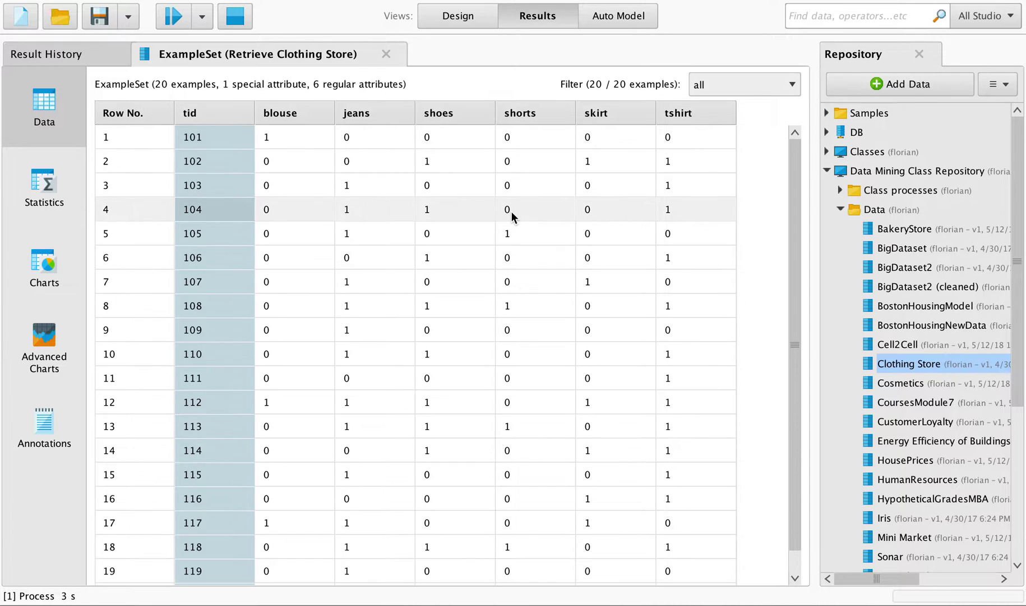
{"action": "left_click", "coordinate": [178, 18]}
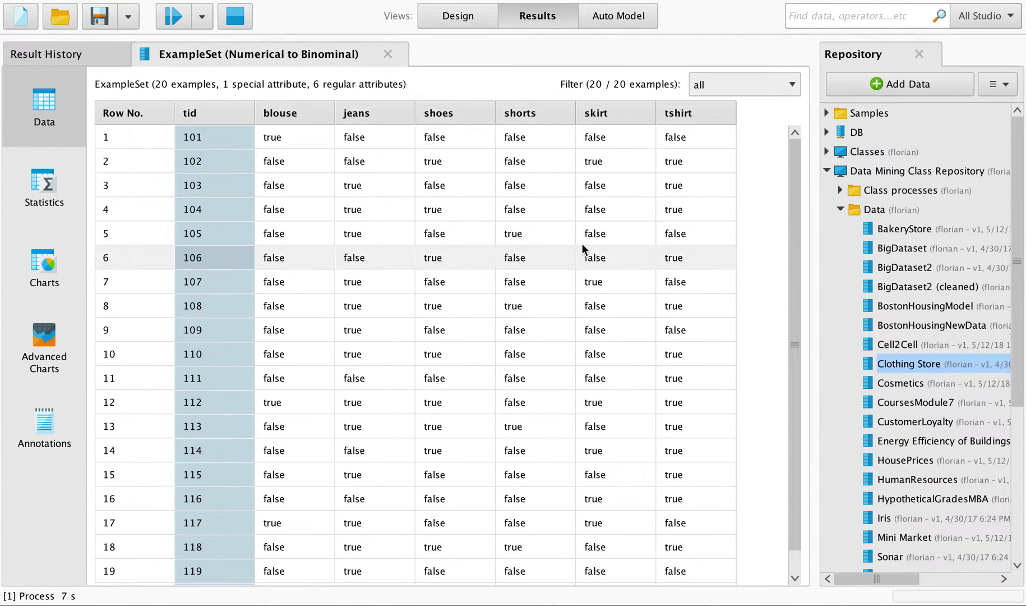
{"action": "left_click", "coordinate": [49, 193]}
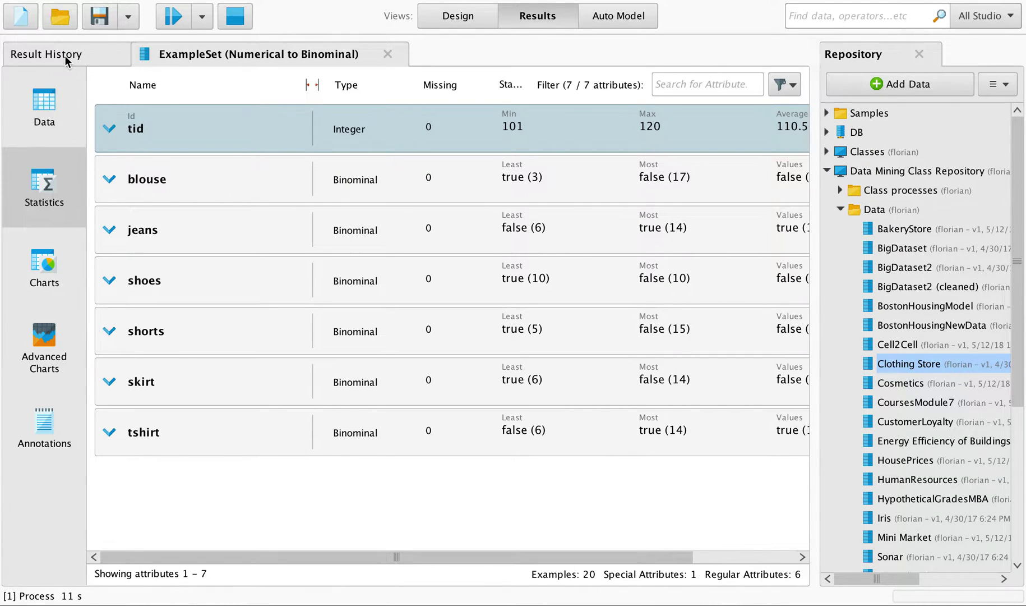
{"action": "left_click", "coordinate": [52, 122]}
{"action": "left_click", "coordinate": [479, 17]}
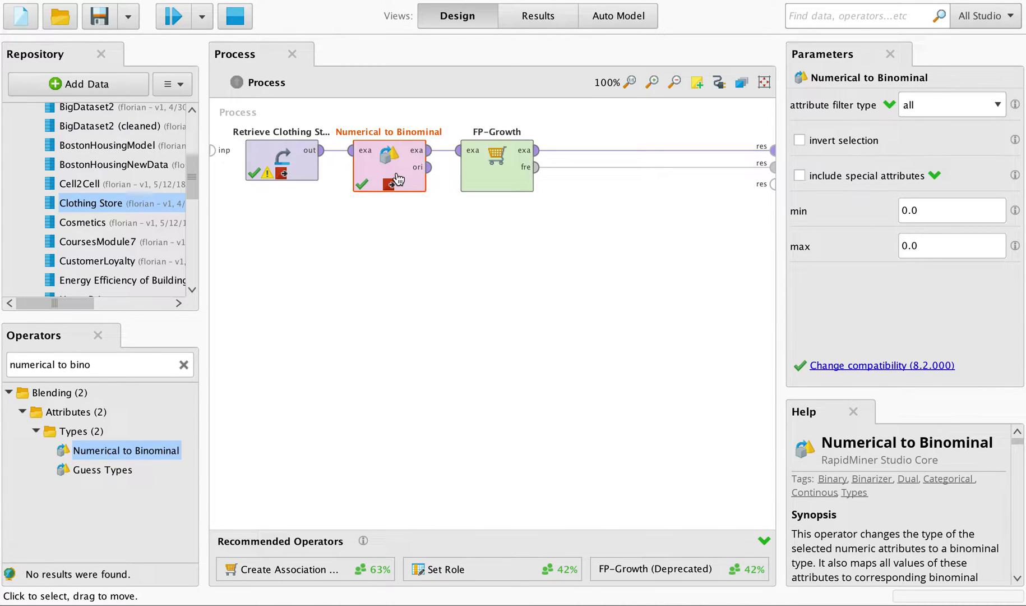
Check FP-Growth's 0.95 min support, then untick Breakpoint After on Numerical to Binominal.
{"action": "left_click", "coordinate": [503, 177]}
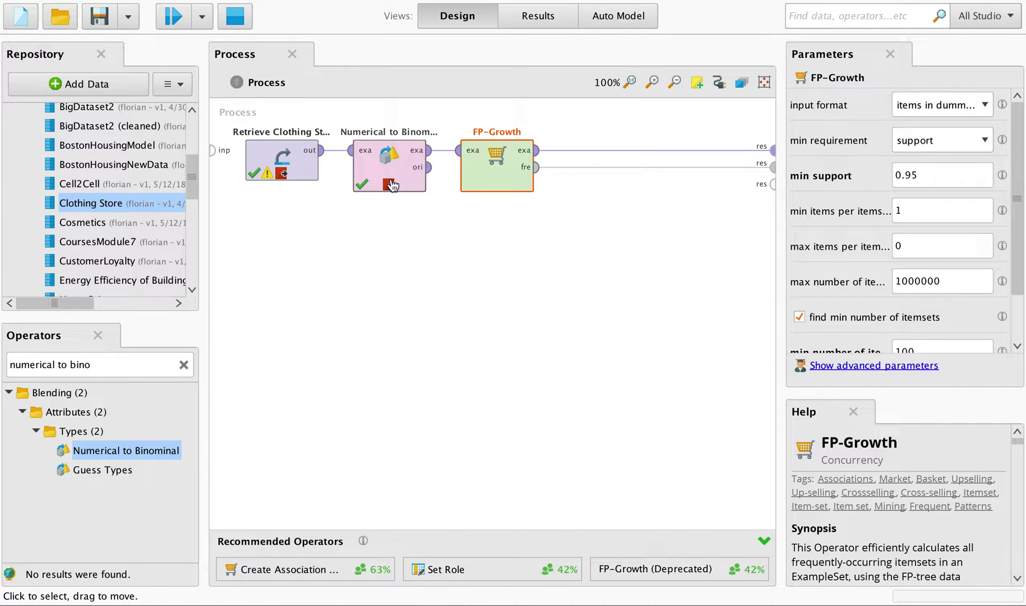
{"action": "right_click", "coordinate": [392, 186]}
{"action": "left_click", "coordinate": [460, 442]}
{"action": "right_click", "coordinate": [295, 172]}
Remove Retrieve's breakpoint and uncheck FP-Growth's 'find min number of itemsets' option.
{"action": "left_click", "coordinate": [359, 449]}
{"action": "left_click", "coordinate": [499, 163]}
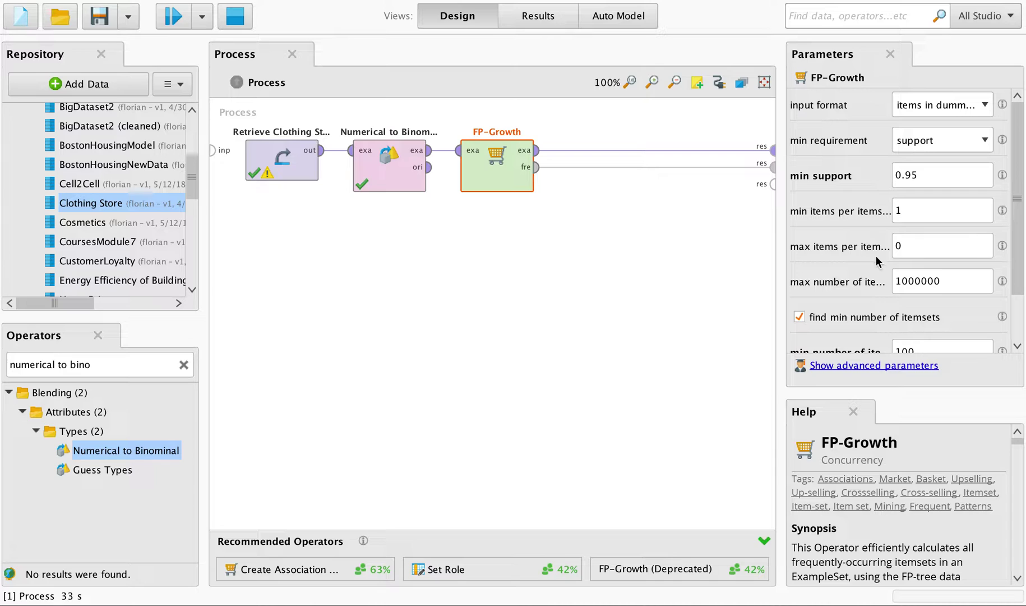
{"action": "scroll", "coordinate": [861, 239], "scroll_direction": "down", "scroll_amount": 1}
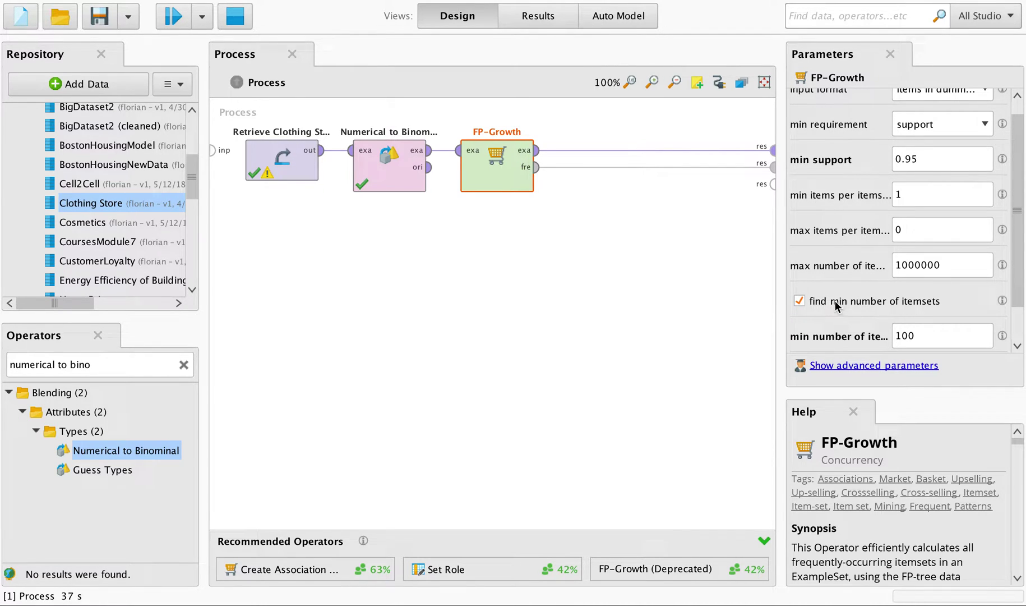
{"action": "left_click", "coordinate": [863, 304]}
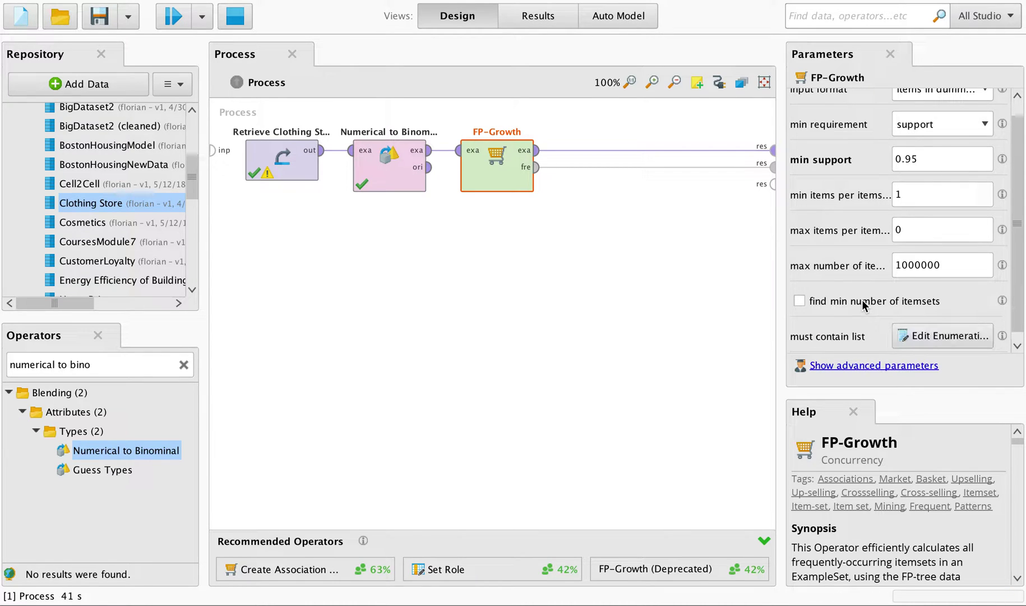
{"action": "scroll", "coordinate": [863, 305], "scroll_direction": "up", "scroll_amount": 1}
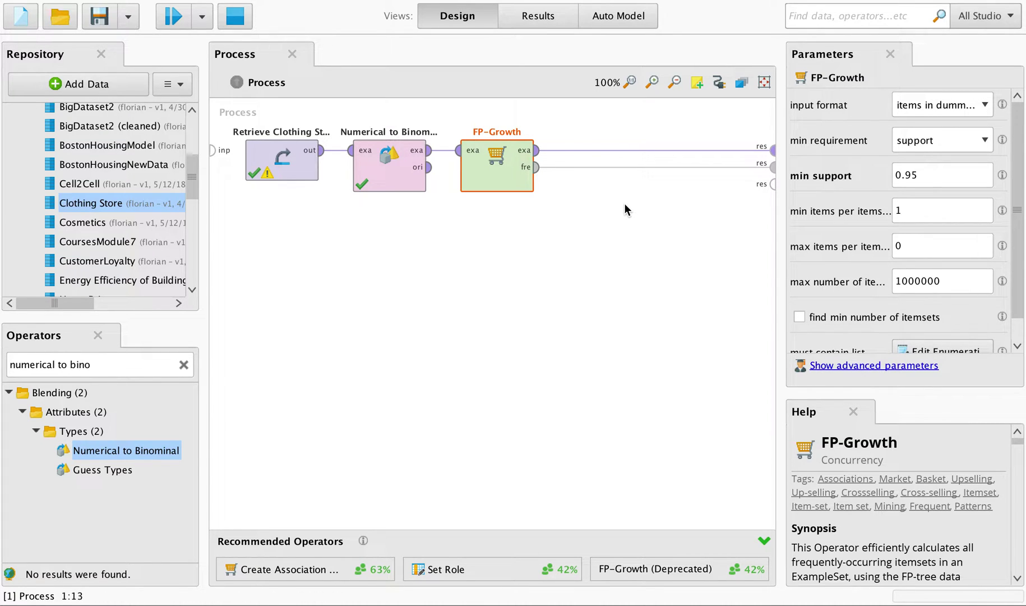
Finish the run and see the FrequentItemSets result is empty at 0.95 min support.
{"action": "left_click", "coordinate": [242, 21]}
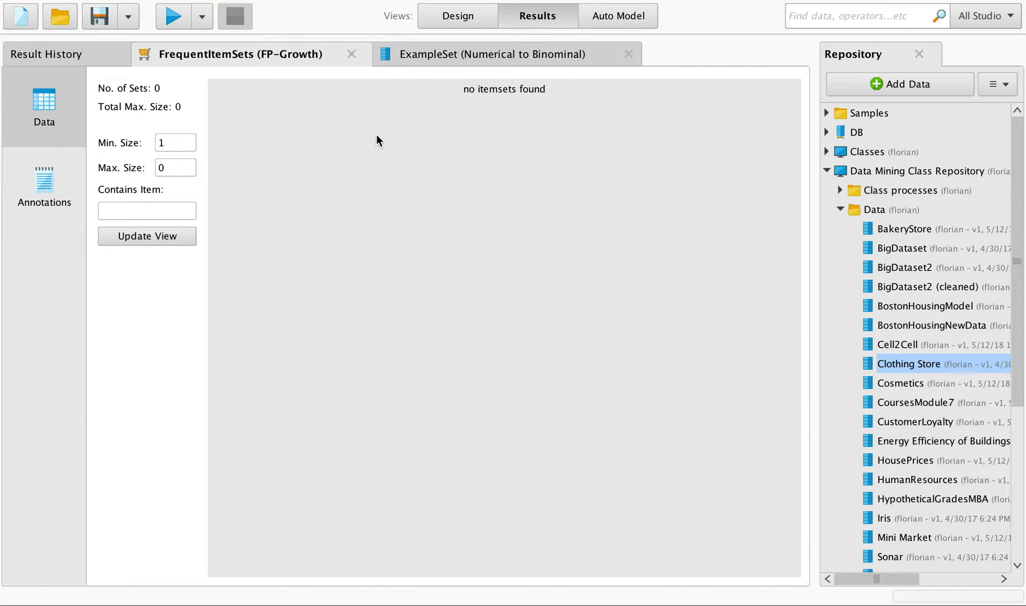
{"action": "left_click", "coordinate": [458, 59]}
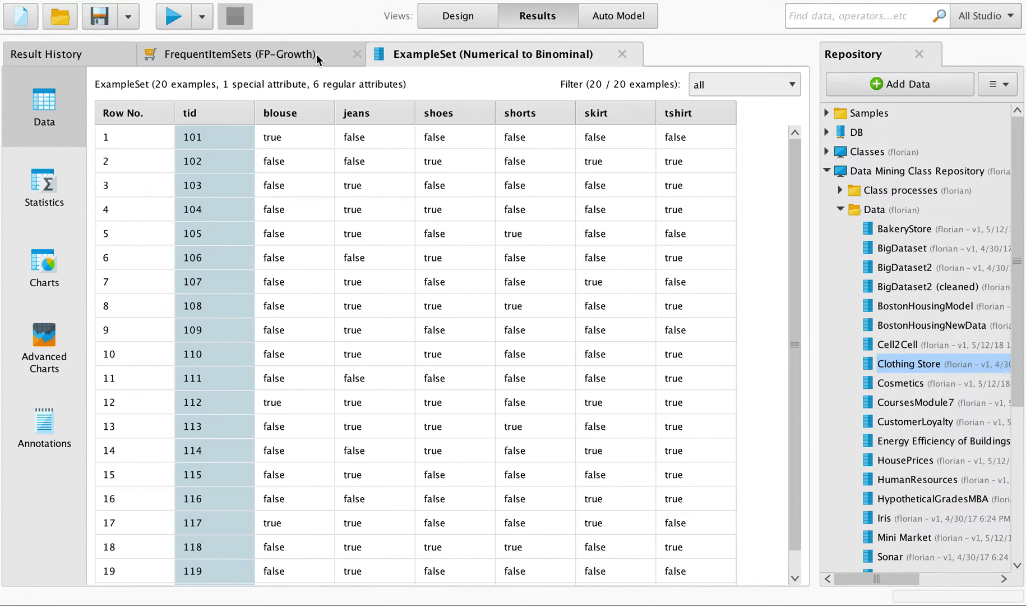
{"action": "left_click", "coordinate": [274, 54]}
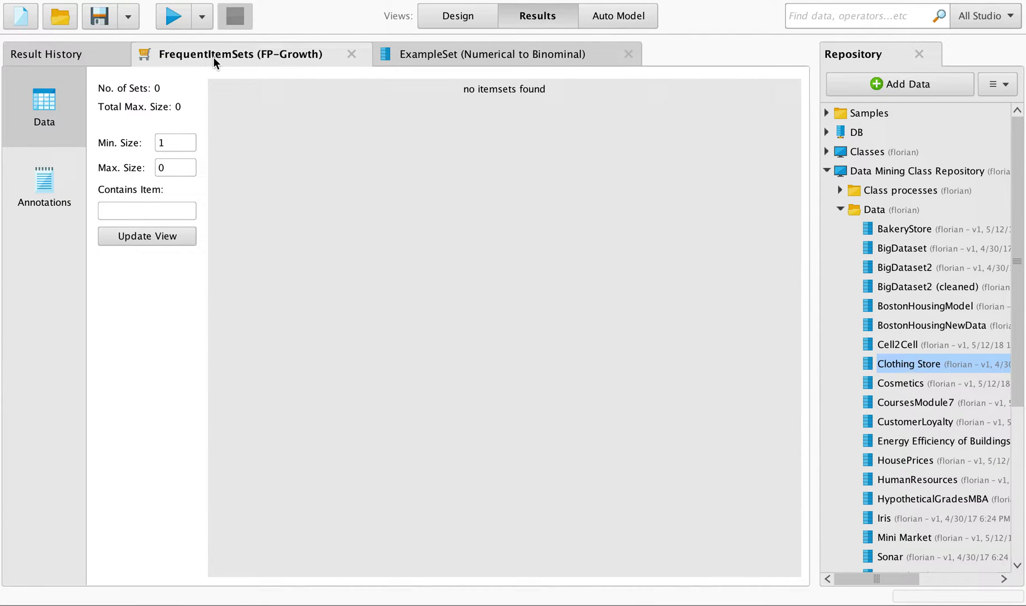
{"action": "left_click", "coordinate": [455, 17]}
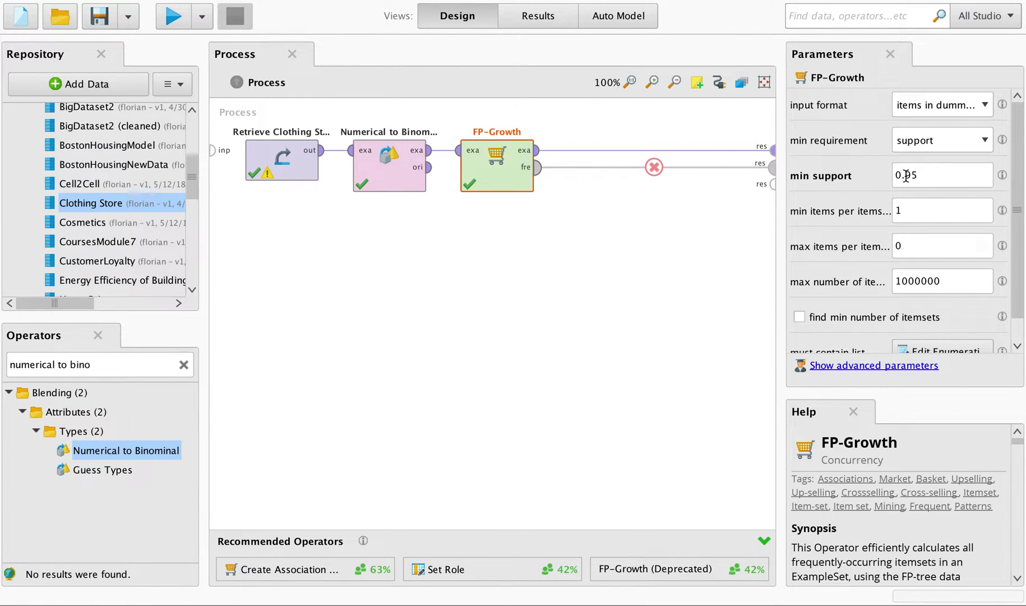
Replace FP-Growth's min support value of 0.95 with 0.20 and apply it.
{"action": "left_click_drag", "start_coordinate": [904, 176], "coordinate": [922, 172]}
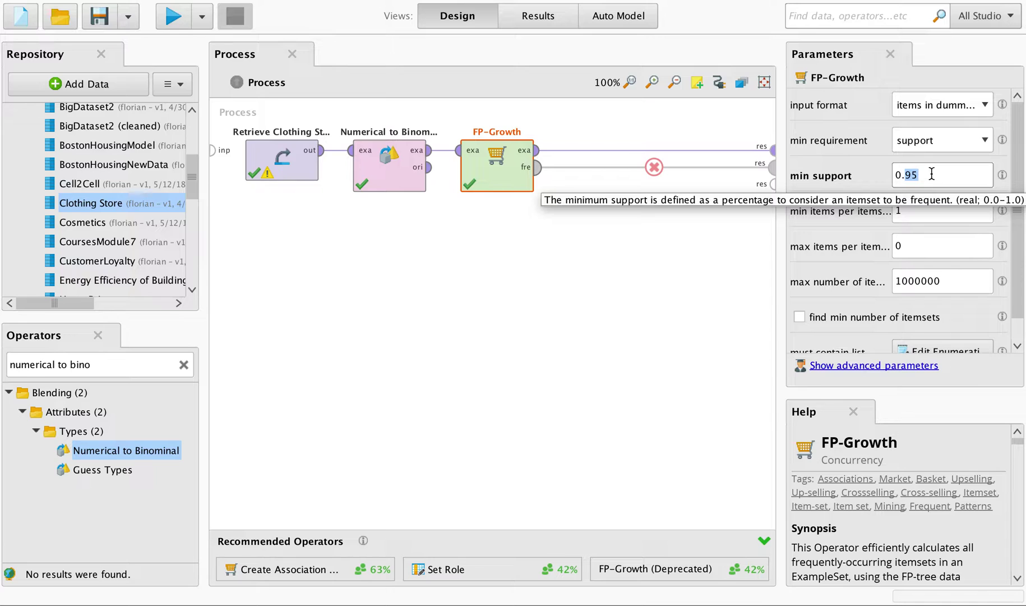
{"action": "type", "text": "2"}
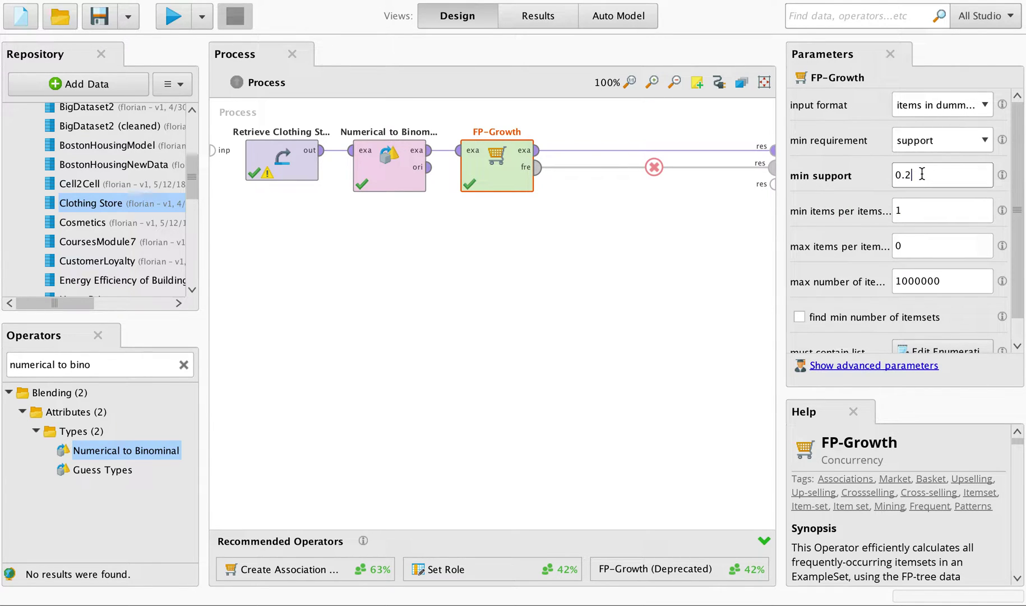
{"action": "type", "text": "50"}
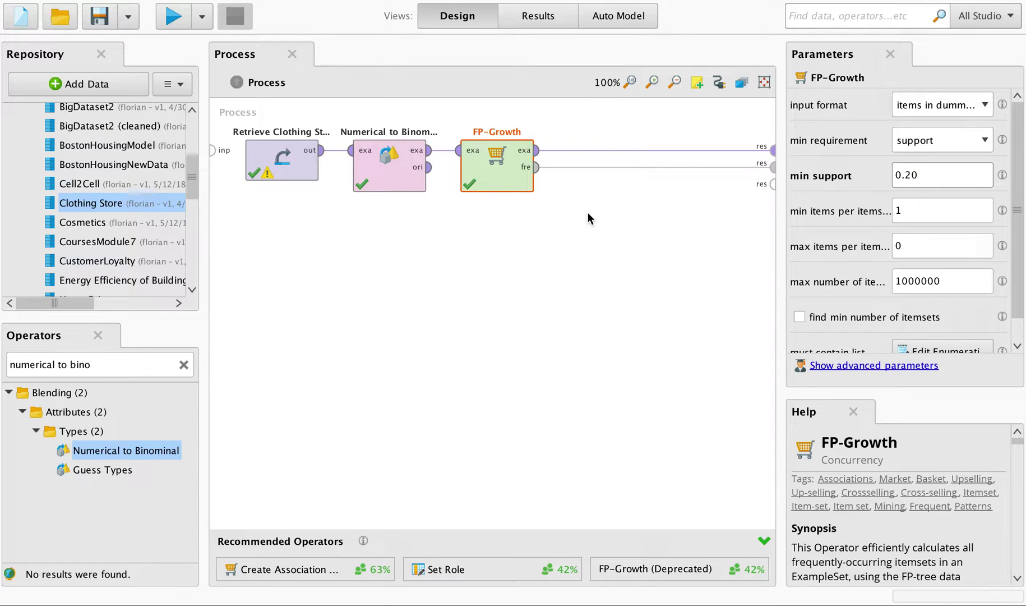
{"action": "left_click", "coordinate": [588, 213]}
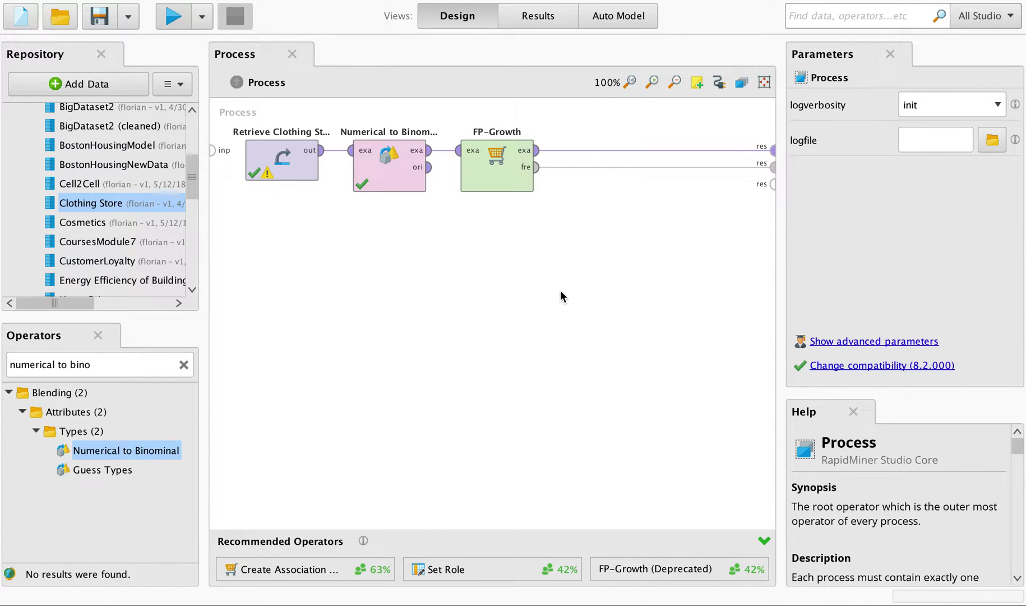
Rerun the process and review the ExampleSet and the 17 frequent itemsets, led by jeans and tshirt.
{"action": "key", "text": "F11"}
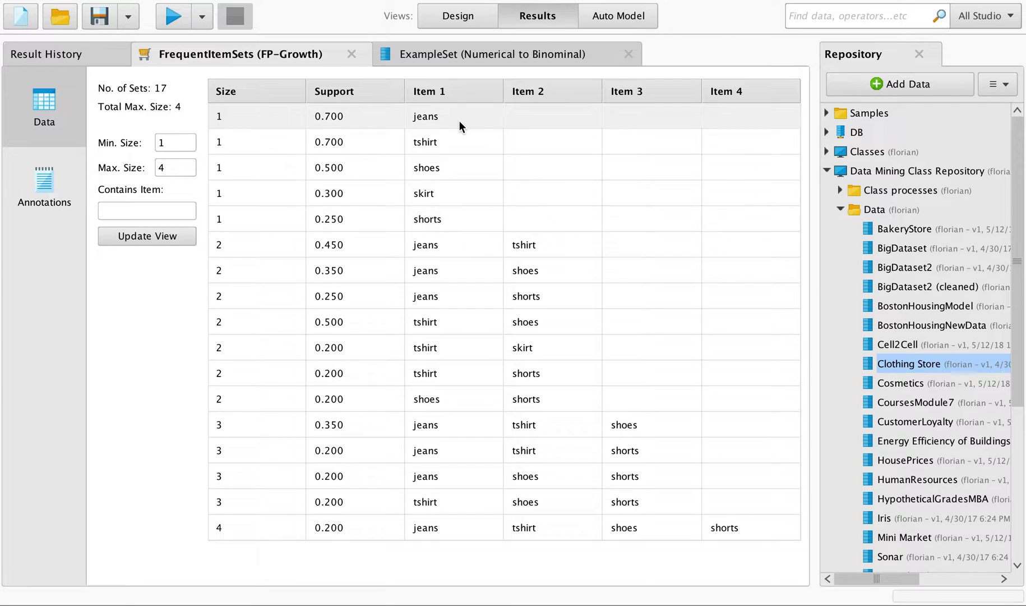
{"action": "left_click", "coordinate": [459, 54]}
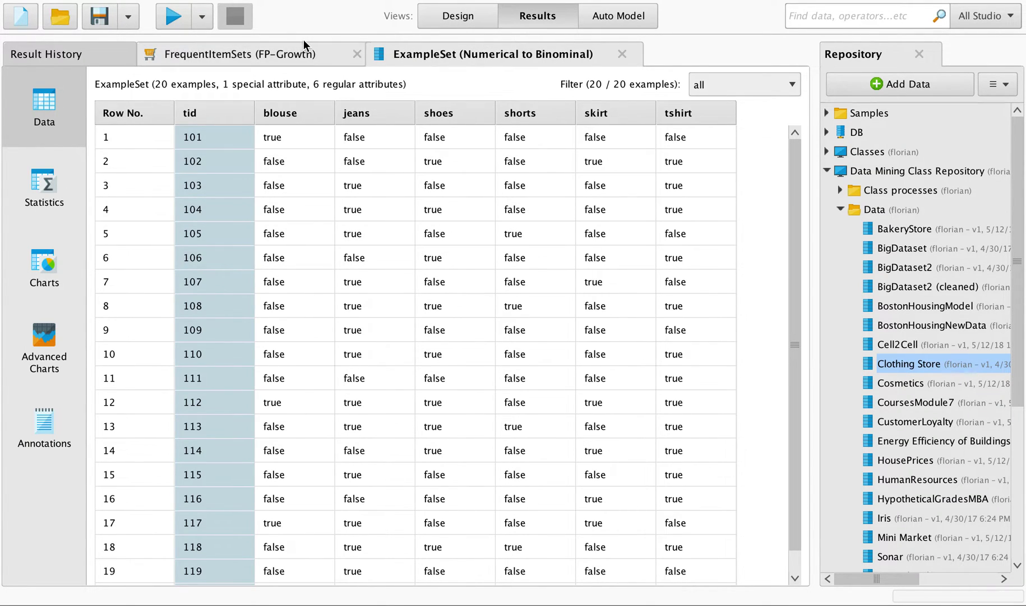
{"action": "left_click", "coordinate": [281, 52]}
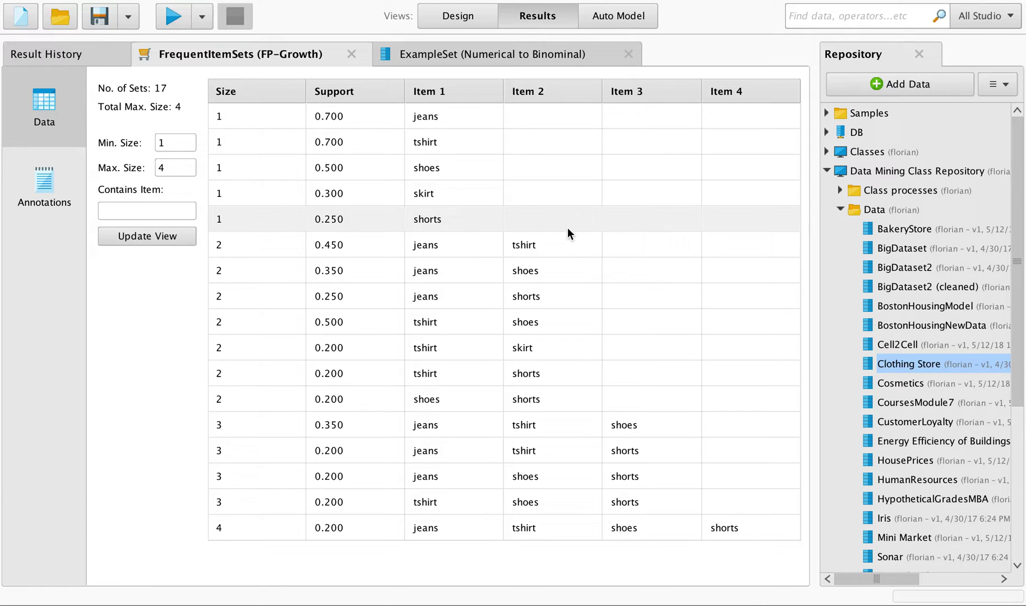
Search 'asso' and place Create Association Rules to the right of FP-Growth.
{"action": "left_click", "coordinate": [463, 19]}
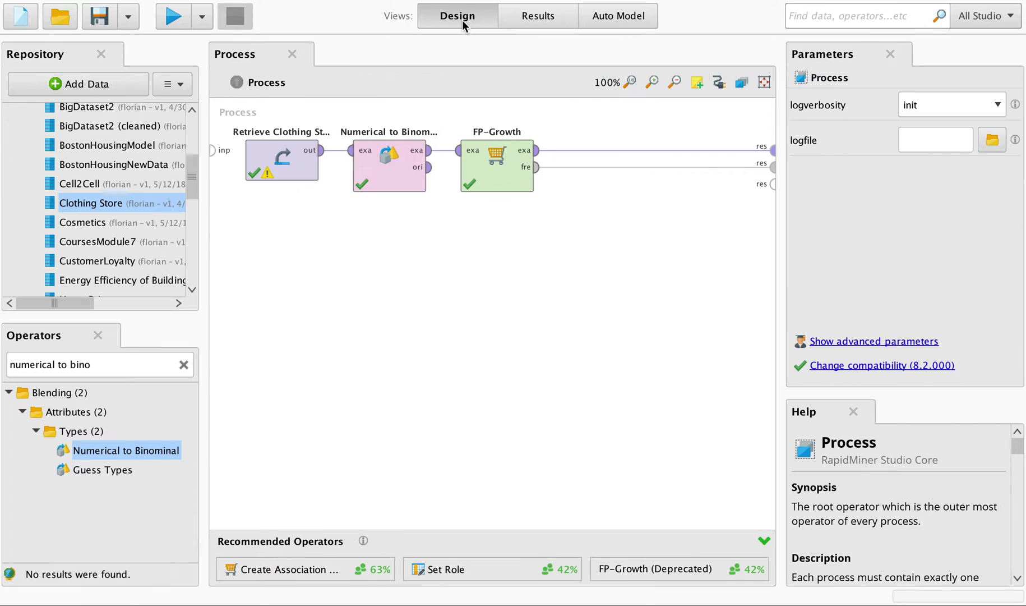
{"action": "left_click", "coordinate": [102, 365]}
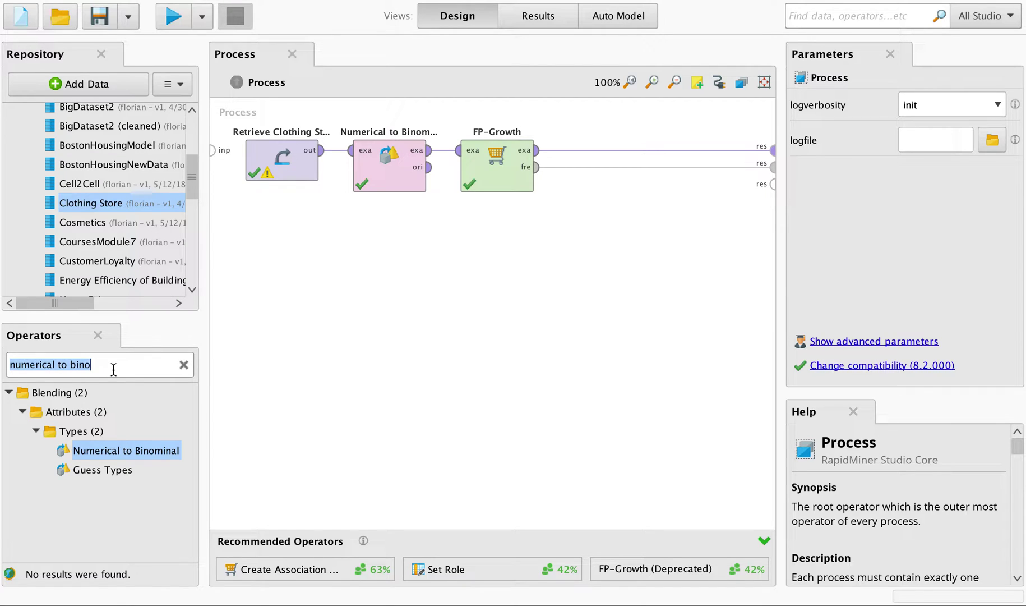
{"action": "type", "text": "asso"}
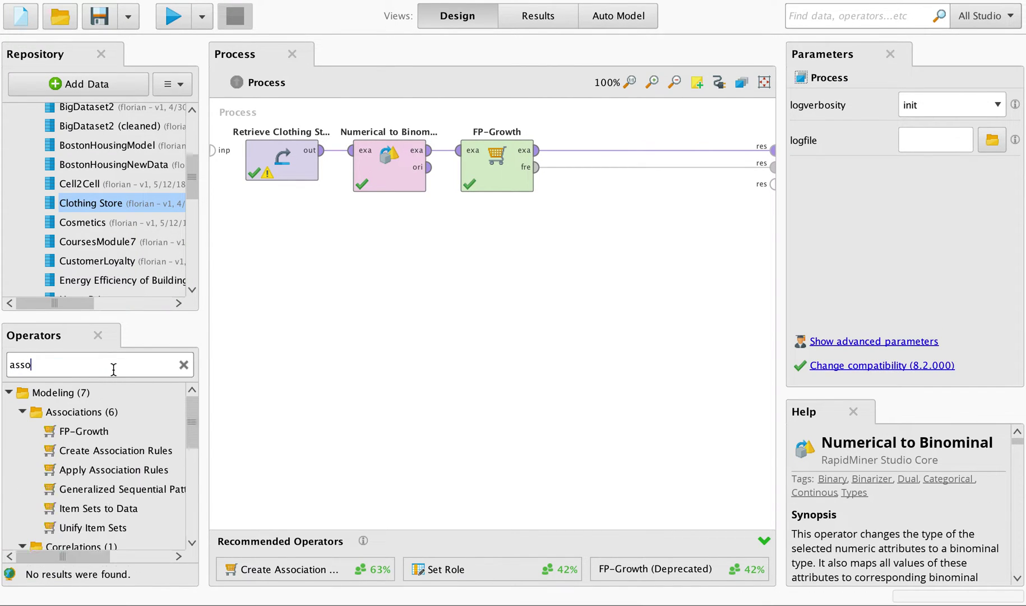
{"action": "left_click_drag", "start_coordinate": [125, 451], "coordinate": [612, 244]}
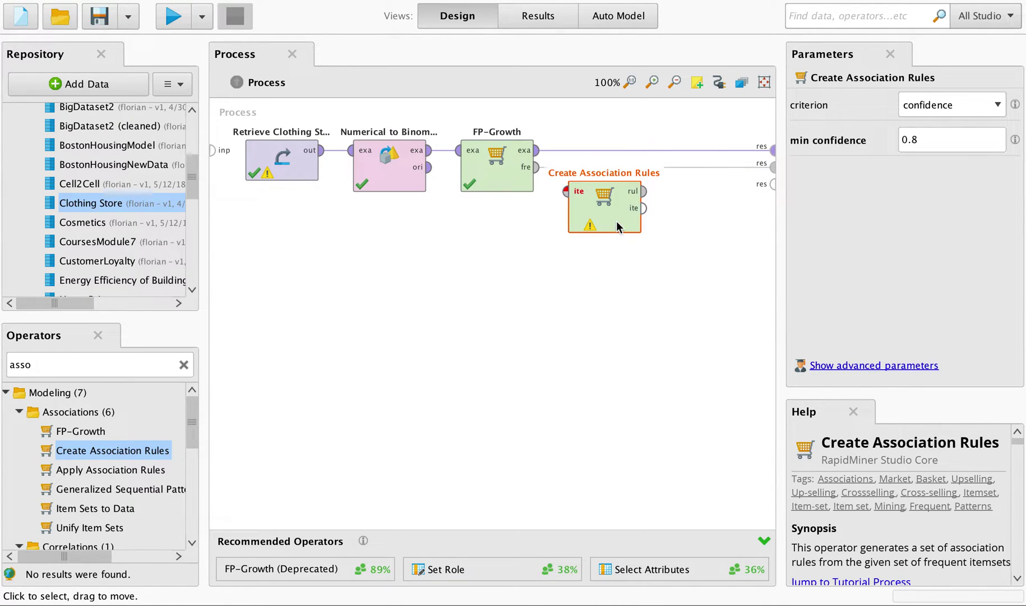
{"action": "left_click_drag", "start_coordinate": [635, 235], "coordinate": [698, 235]}
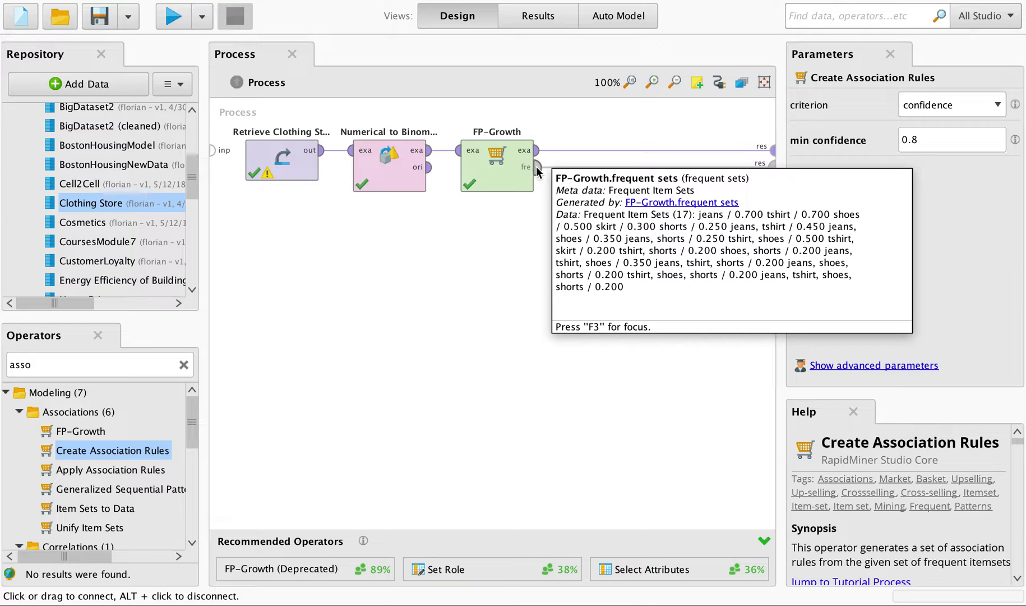
Connect FP-Growth's frequent itemsets to Create Association Rules and wire its rules and itemsets to results.
{"action": "left_click", "coordinate": [537, 170]}
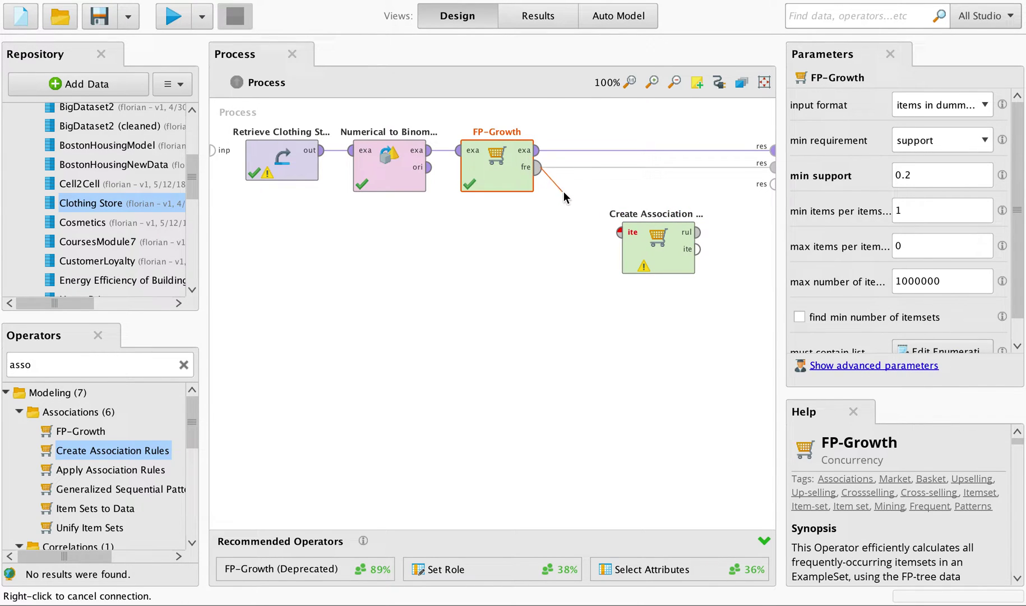
{"action": "left_click", "coordinate": [619, 232]}
{"action": "left_click_drag", "start_coordinate": [631, 265], "coordinate": [575, 227]}
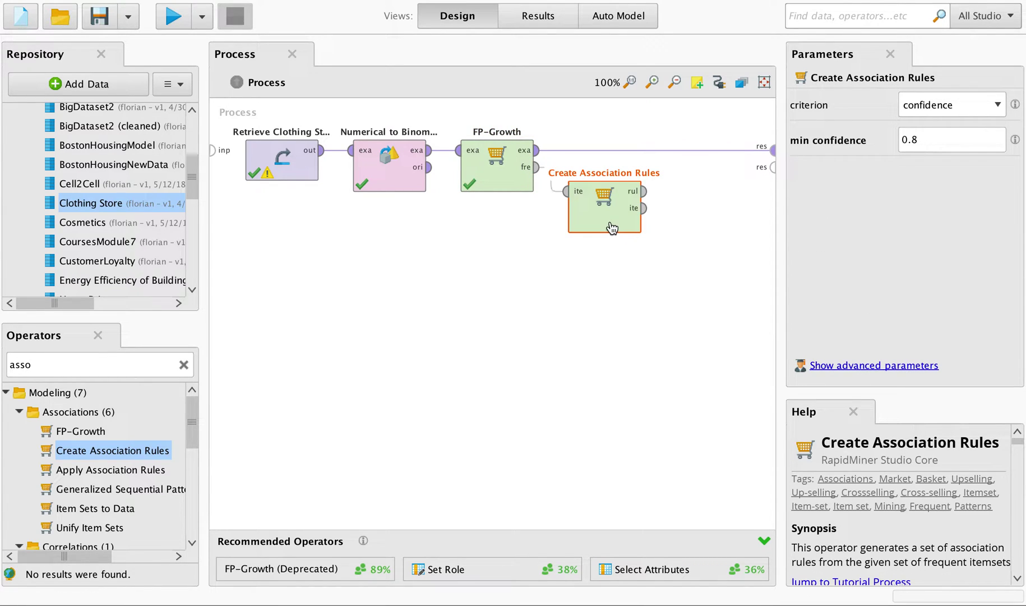
{"action": "left_click", "coordinate": [641, 193]}
{"action": "left_click", "coordinate": [772, 167]}
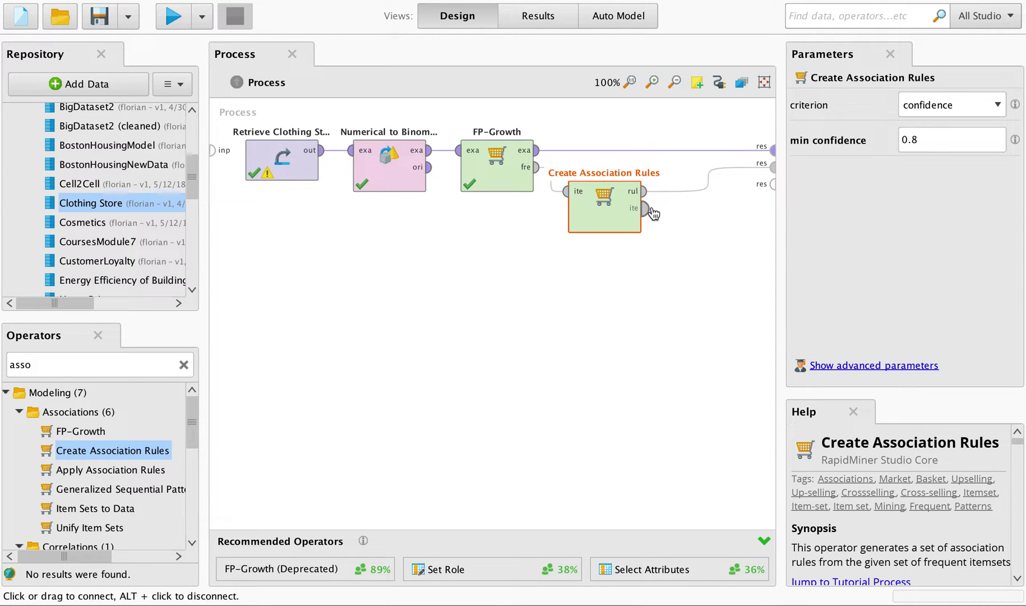
{"action": "left_click", "coordinate": [644, 208]}
{"action": "left_click", "coordinate": [772, 184]}
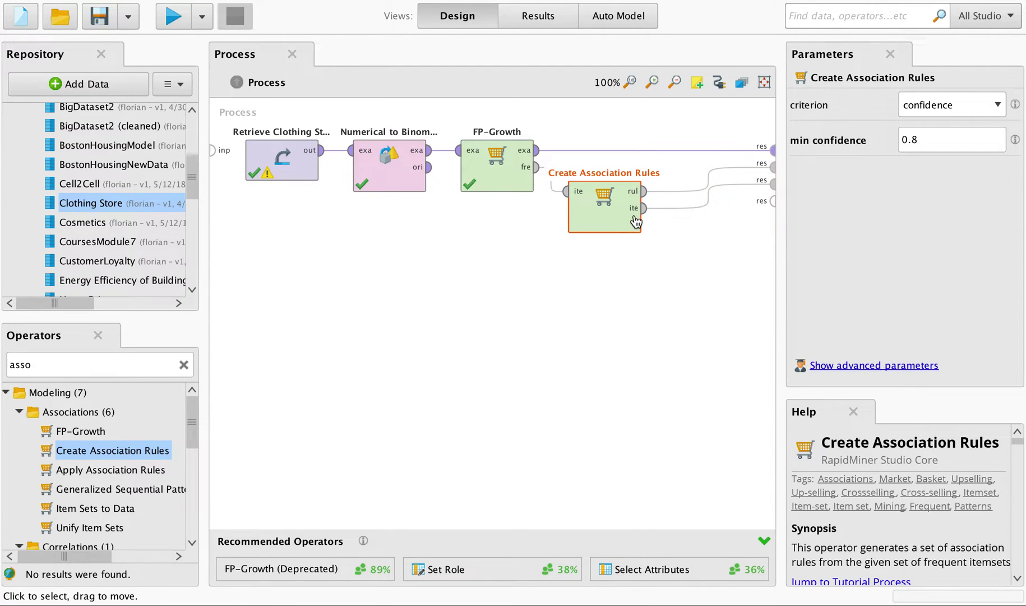
{"action": "left_click_drag", "start_coordinate": [639, 223], "coordinate": [595, 220]}
Change Create Association Rules' min confidence from 0.8 to 0.5.
{"action": "left_click", "coordinate": [498, 171]}
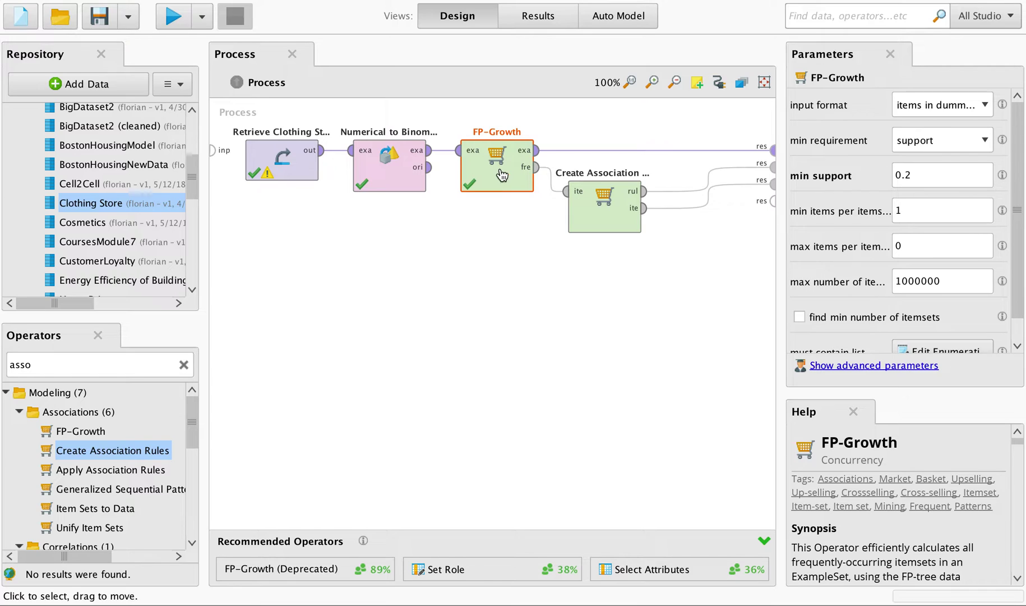
{"action": "left_click", "coordinate": [603, 194]}
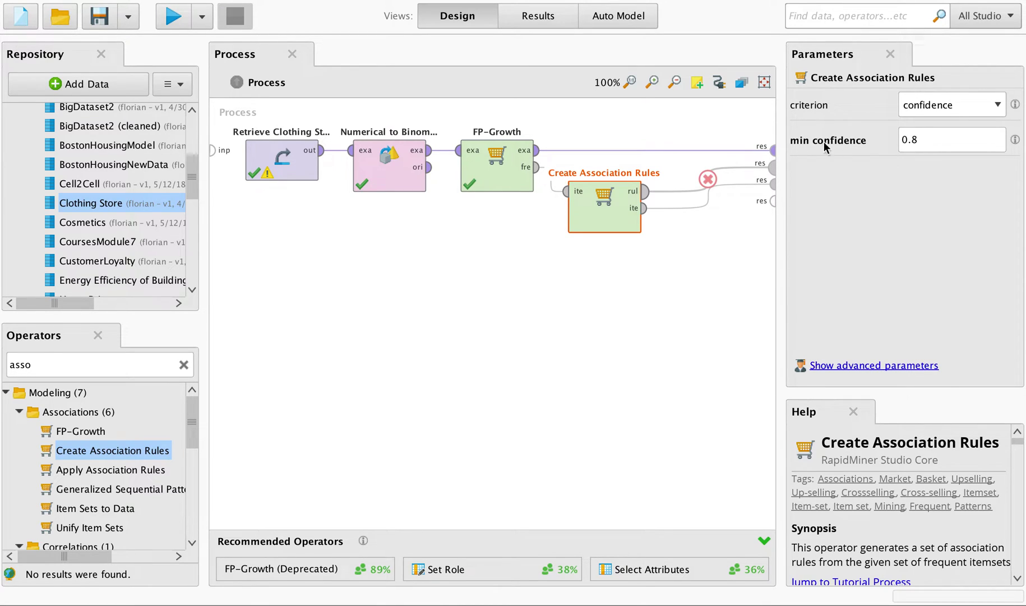
{"action": "left_click_drag", "start_coordinate": [912, 136], "coordinate": [940, 142]}
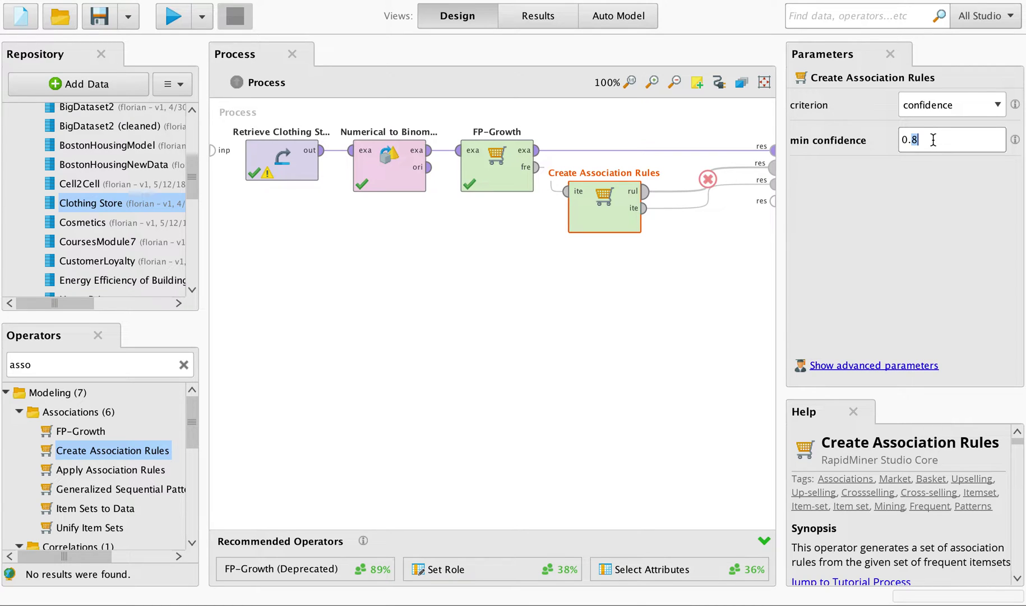
{"action": "type", "text": "5"}
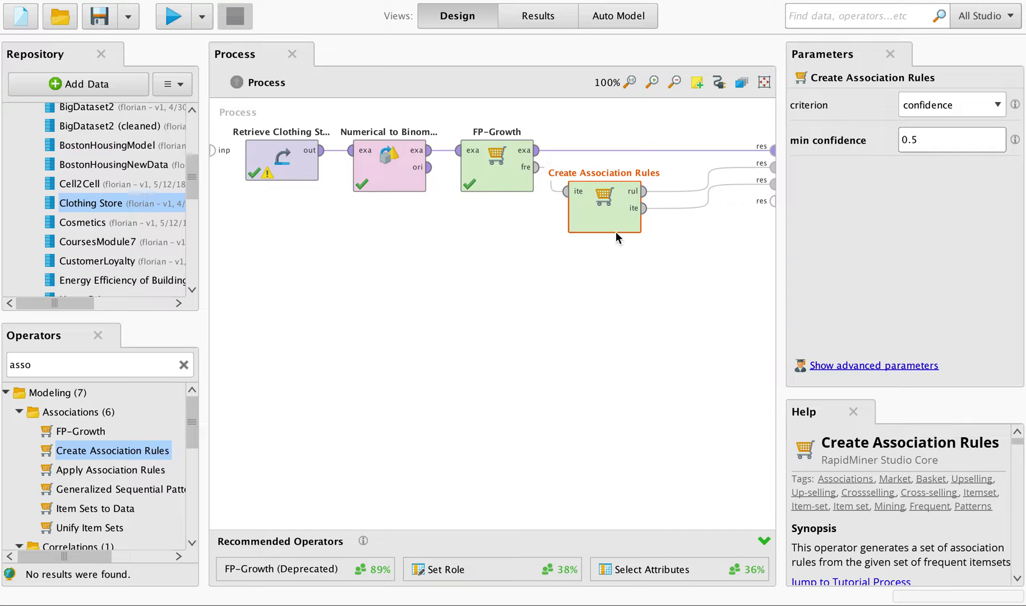
{"action": "mouse_move", "coordinate": [627, 222]}
{"action": "left_mouse_down"}
{"action": "mouse_move", "coordinate": [678, 222]}
{"action": "mouse_move", "coordinate": [627, 221]}
{"action": "left_mouse_up"}
Run the process and open the AssociationRules results table.
{"action": "left_click", "coordinate": [174, 17]}
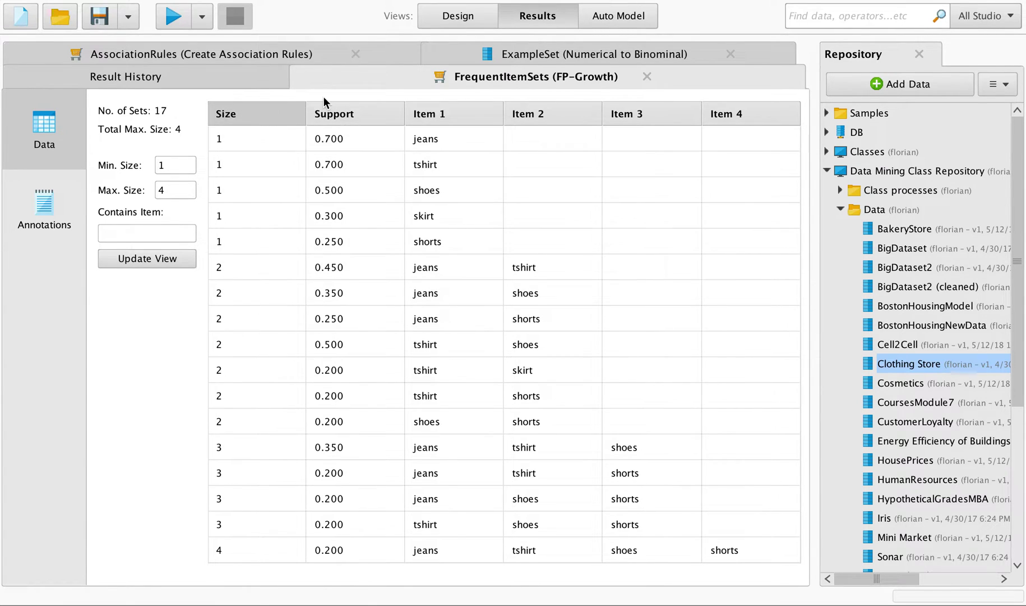
{"action": "left_click", "coordinate": [538, 51]}
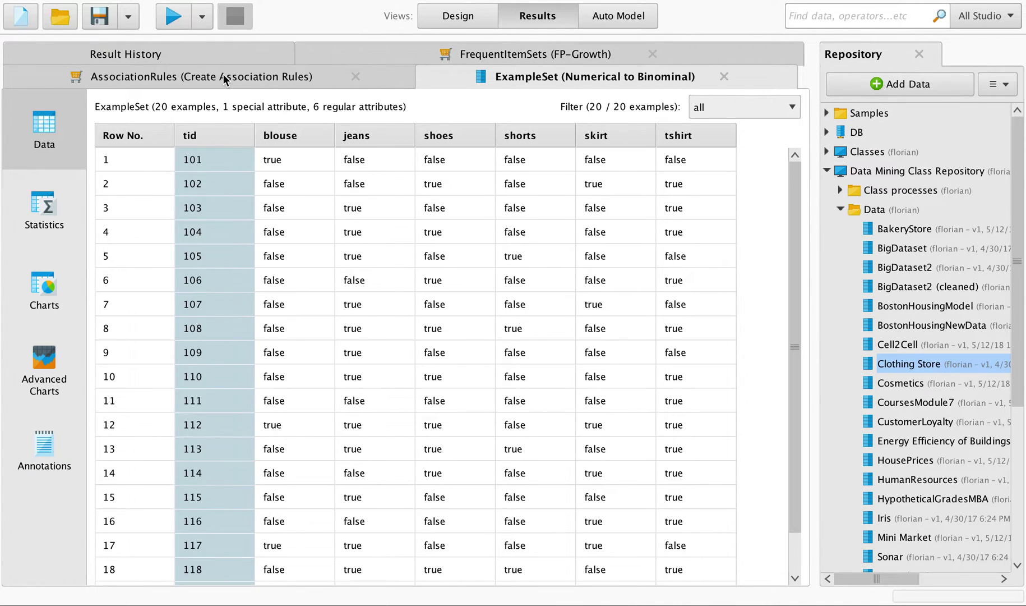
{"action": "left_click", "coordinate": [156, 82]}
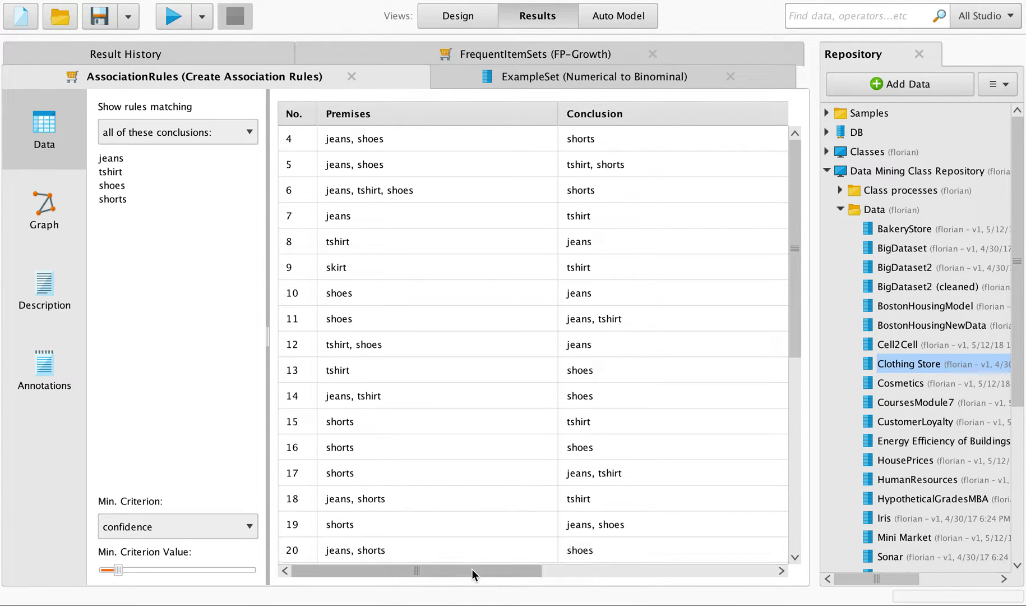
{"action": "mouse_move", "coordinate": [458, 569]}
{"action": "left_mouse_down"}
{"action": "mouse_move", "coordinate": [466, 569]}
{"action": "mouse_move", "coordinate": [452, 571]}
{"action": "left_mouse_up"}
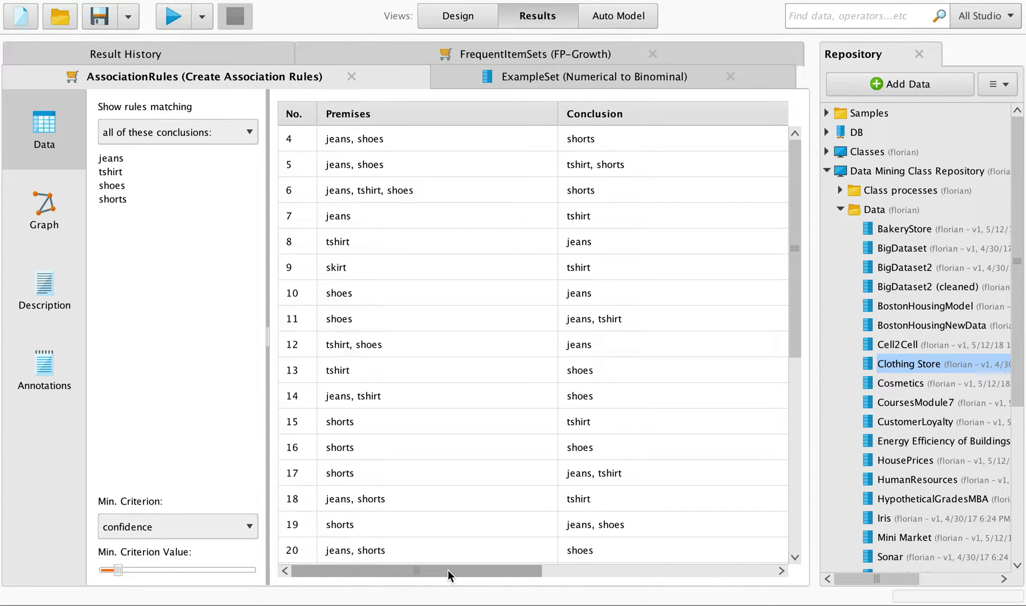
{"action": "scroll", "coordinate": [540, 449], "scroll_direction": "down", "scroll_amount": 5}
{"action": "scroll", "coordinate": [540, 449], "scroll_direction": "down", "scroll_amount": 5}
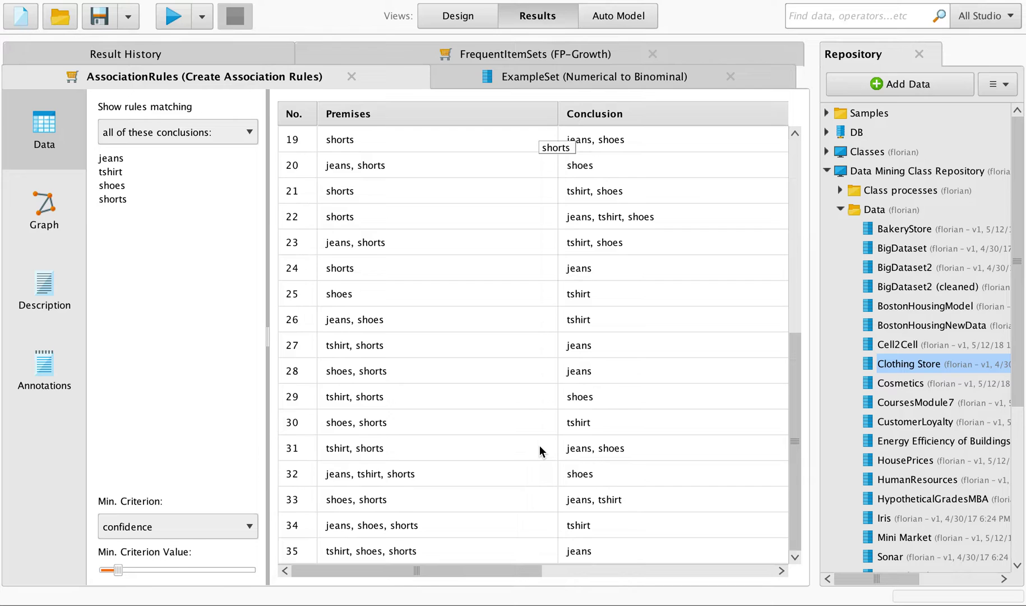
{"action": "scroll", "coordinate": [540, 448], "scroll_direction": "up", "scroll_amount": 10}
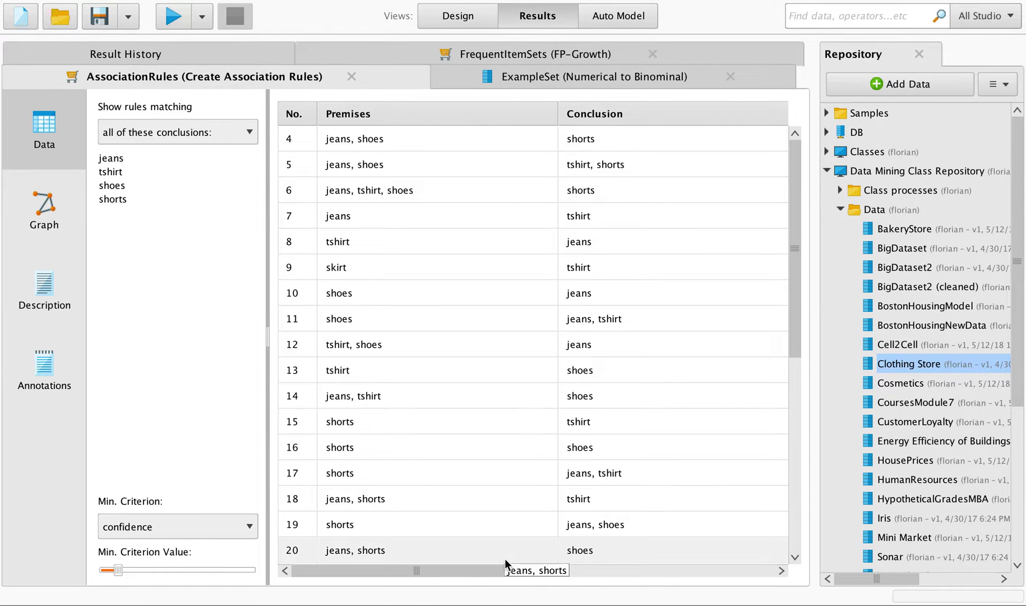
Resize and scroll the rule columns so the Support values are visible.
{"action": "left_click_drag", "start_coordinate": [558, 114], "coordinate": [448, 116]}
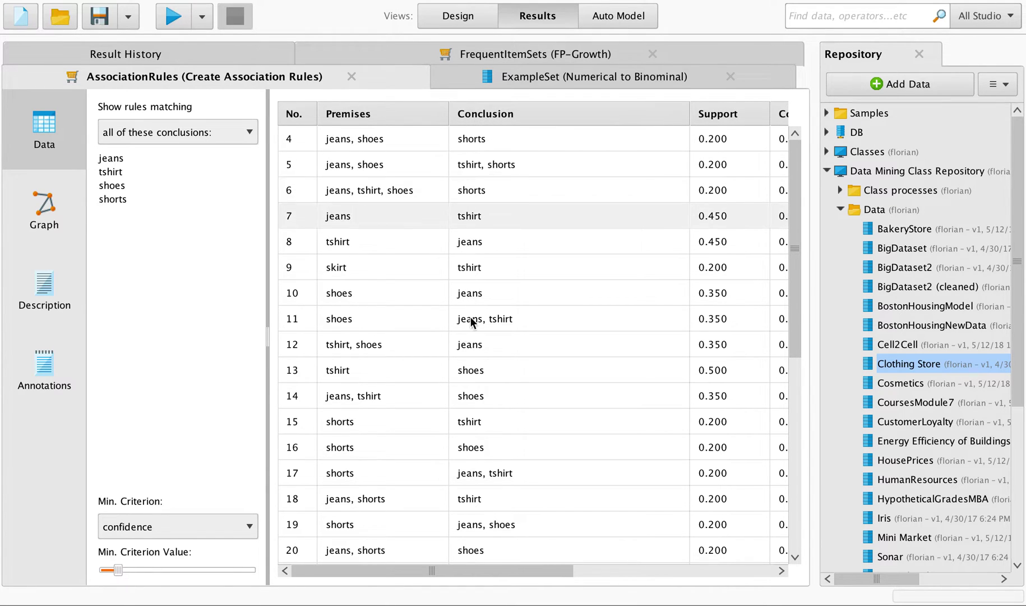
{"action": "left_click_drag", "start_coordinate": [432, 570], "coordinate": [644, 561]}
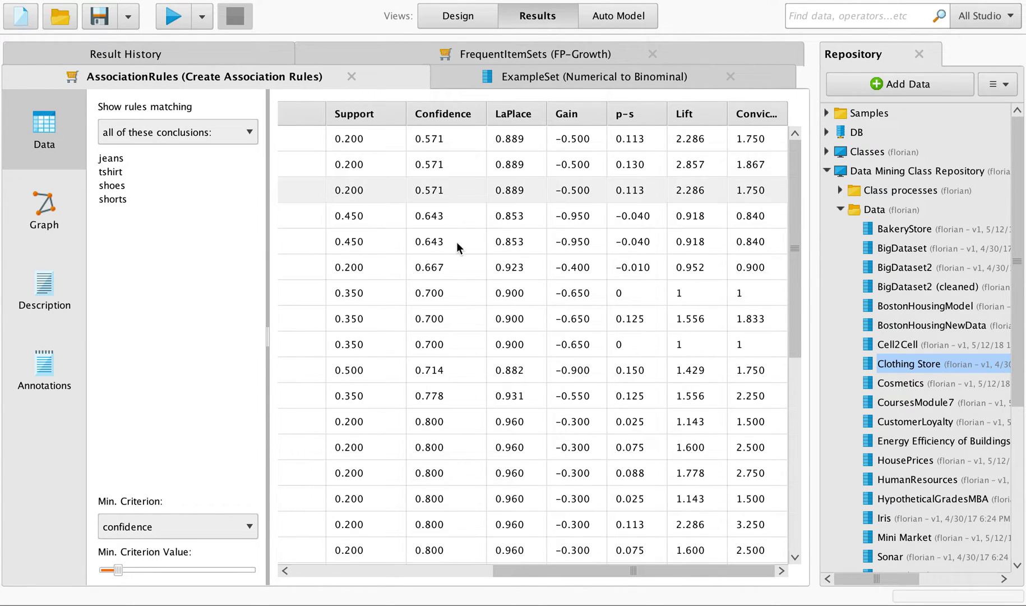
{"action": "mouse_move", "coordinate": [566, 568]}
{"action": "left_mouse_down"}
{"action": "mouse_move", "coordinate": [538, 571]}
{"action": "mouse_move", "coordinate": [577, 568]}
{"action": "left_mouse_up"}
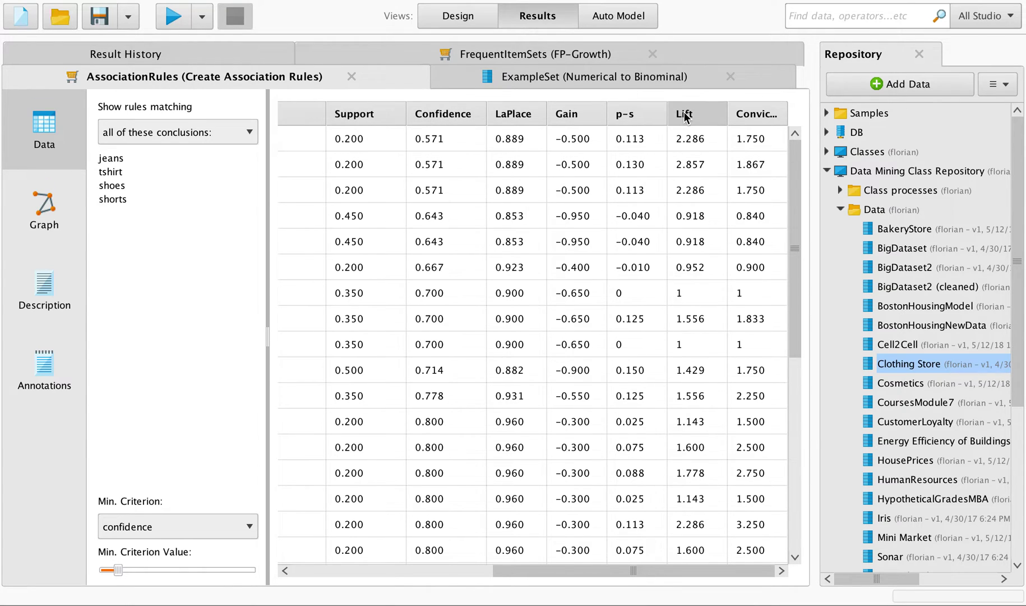
{"action": "left_click_drag", "start_coordinate": [583, 570], "coordinate": [447, 565]}
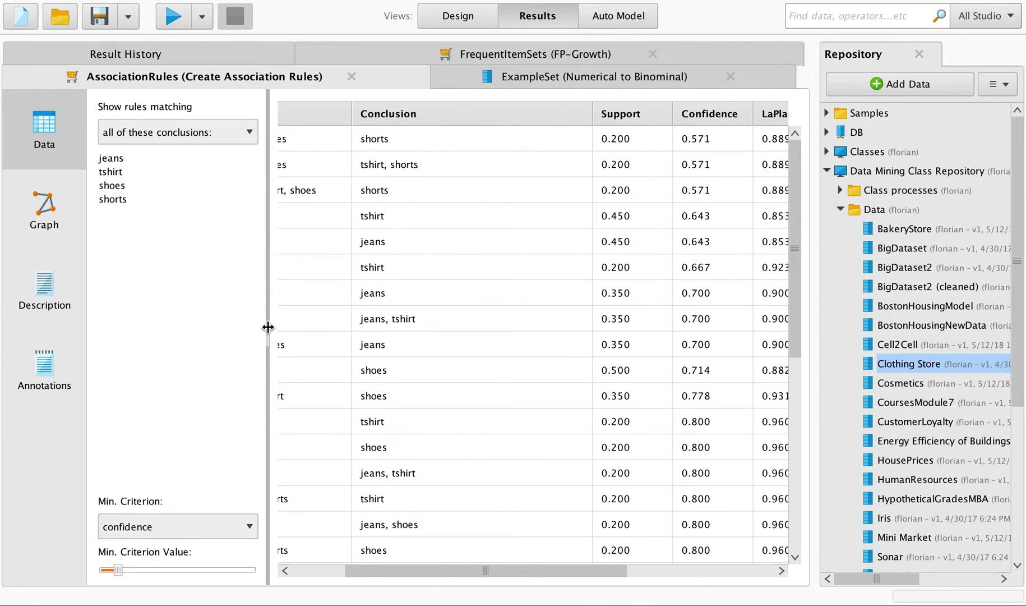
{"action": "left_click_drag", "start_coordinate": [268, 328], "coordinate": [201, 330]}
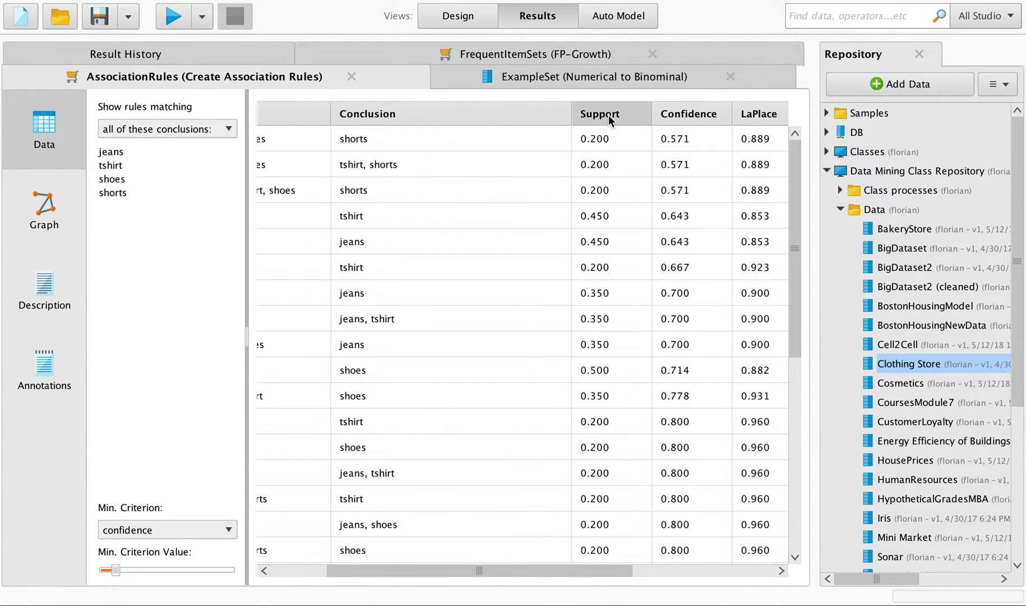
Sort the association rules by Support, highest first, and return to the design view.
{"action": "left_click", "coordinate": [631, 113]}
{"action": "left_click", "coordinate": [631, 115]}
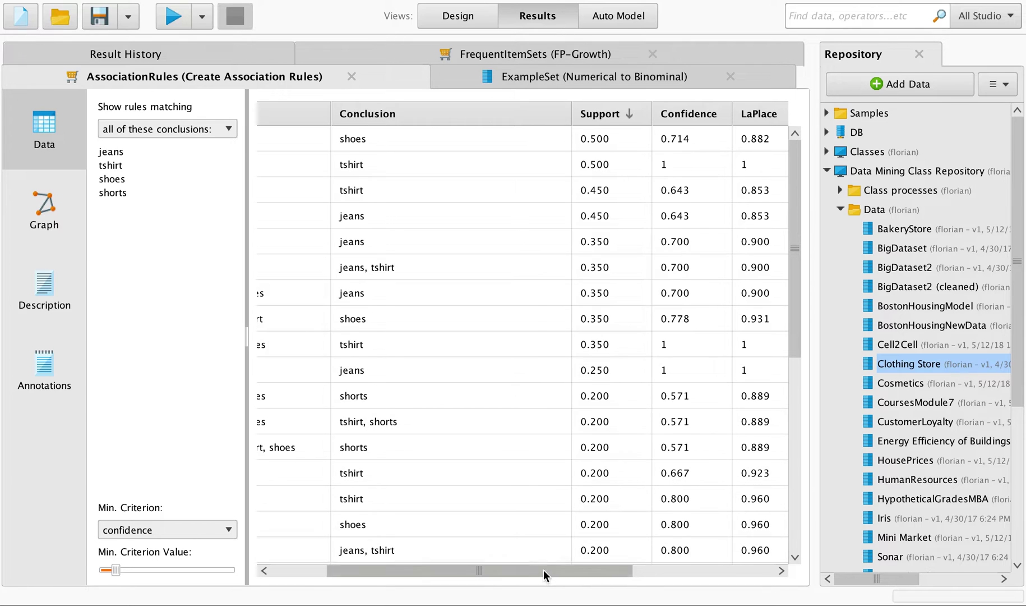
{"action": "left_click_drag", "start_coordinate": [542, 572], "coordinate": [579, 566]}
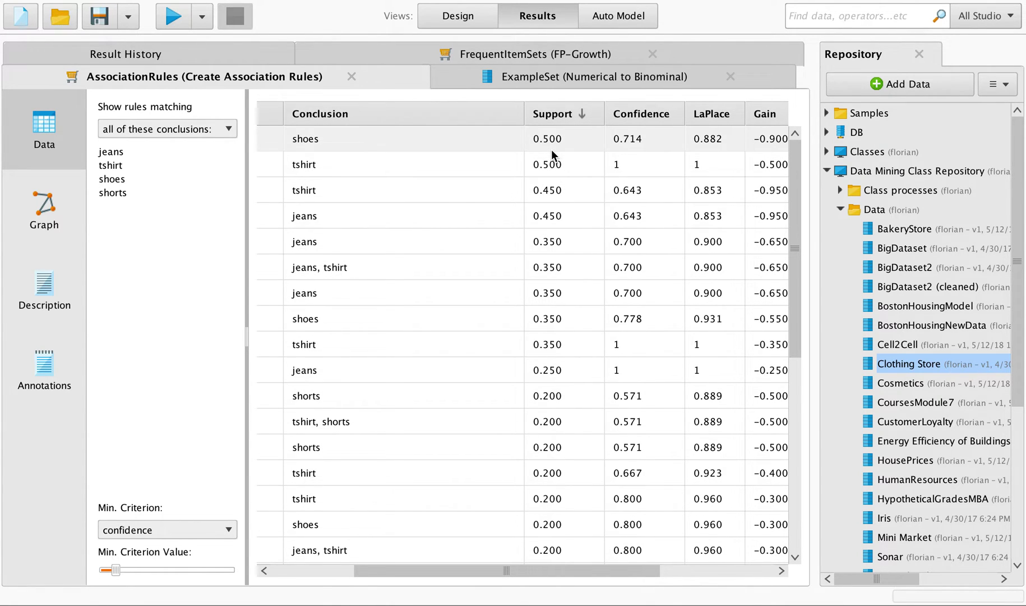
{"action": "left_click", "coordinate": [458, 17]}
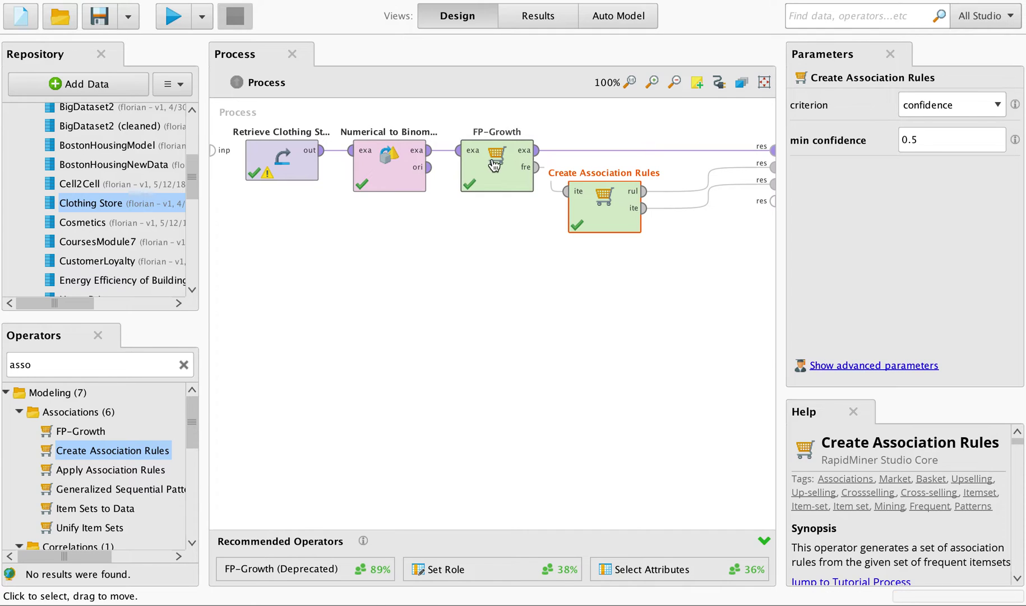
Recheck FP-Growth and Create Association Rules settings, then reopen the support-sorted rules results.
{"action": "left_click", "coordinate": [496, 167]}
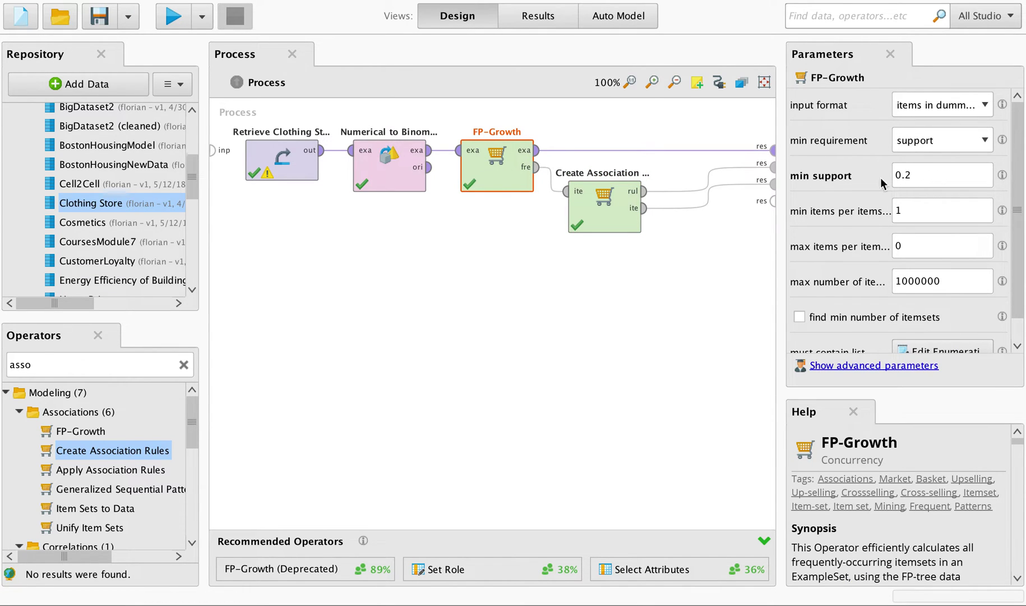
{"action": "left_click", "coordinate": [604, 210]}
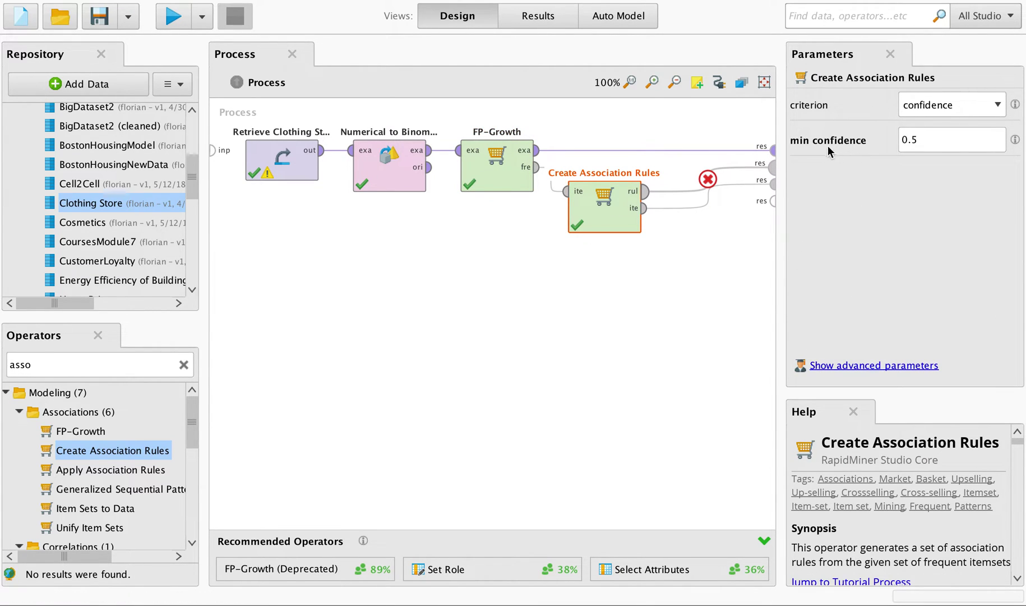
{"action": "left_click", "coordinate": [557, 19]}
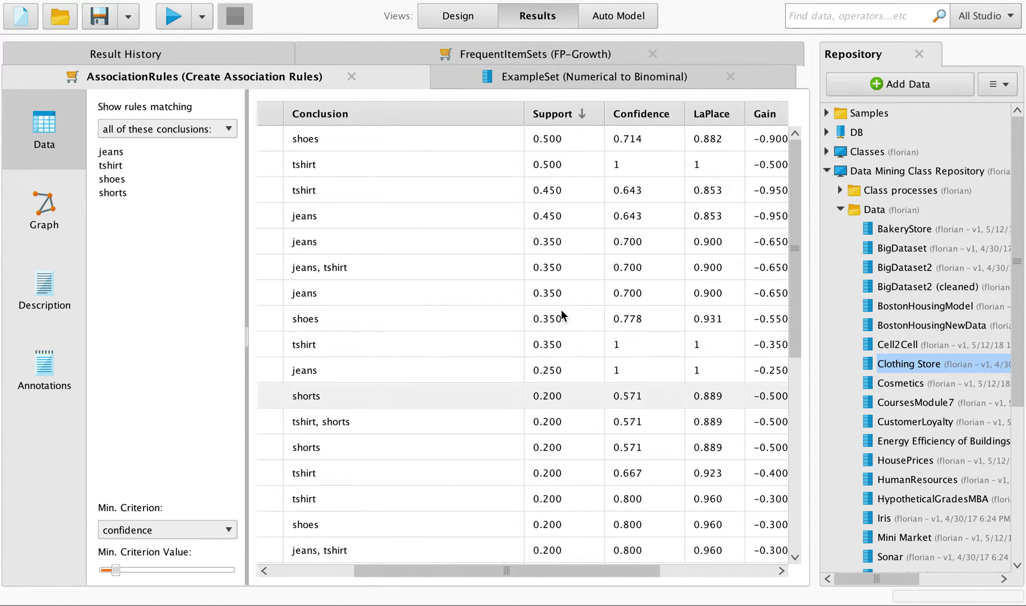
{"action": "left_click_drag", "start_coordinate": [524, 570], "coordinate": [424, 569]}
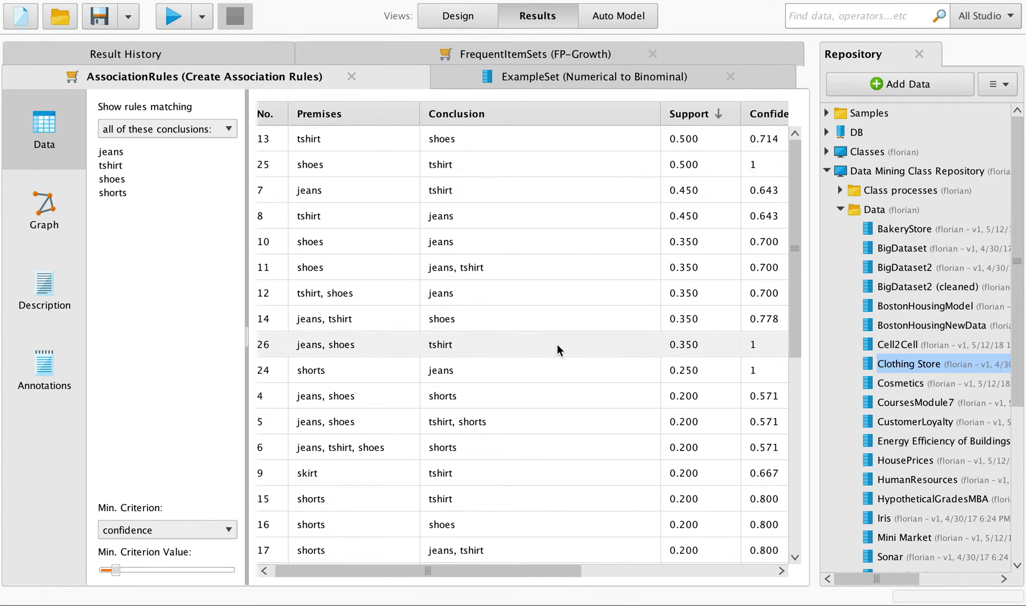
{"action": "left_click_drag", "start_coordinate": [504, 569], "coordinate": [518, 565]}
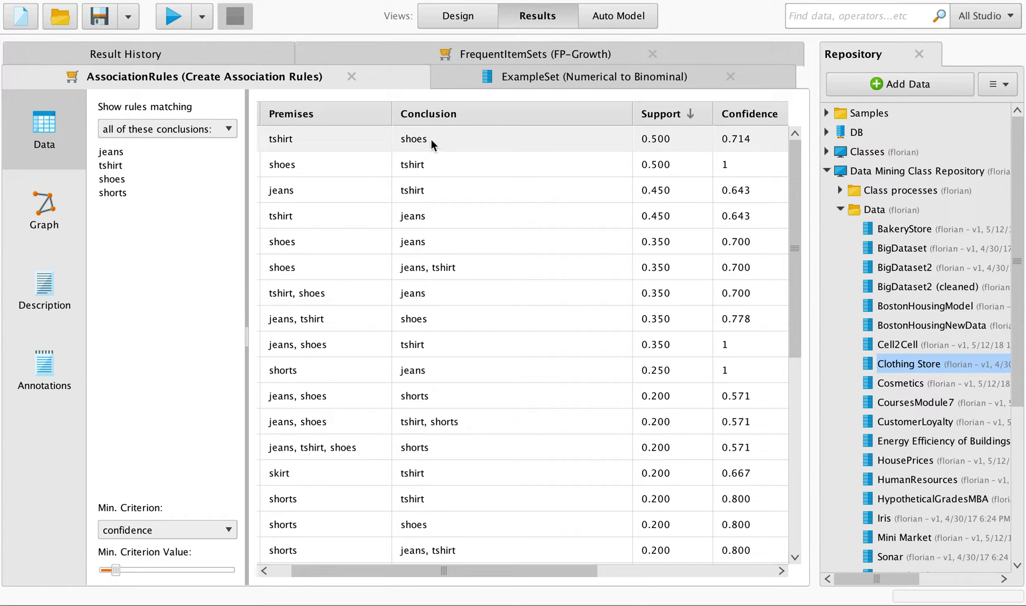
{"action": "left_click_drag", "start_coordinate": [497, 568], "coordinate": [525, 567]}
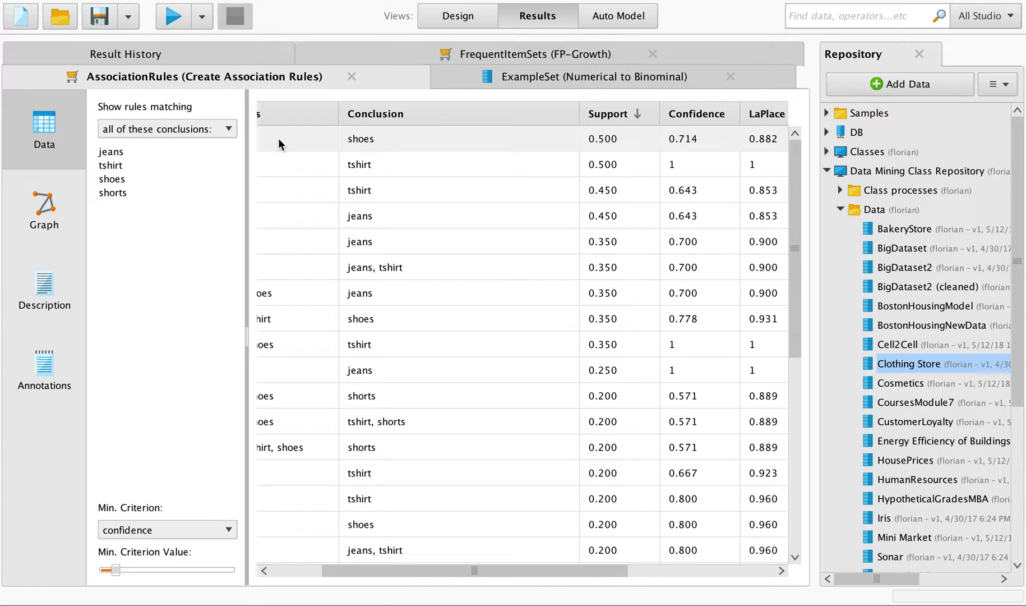
{"action": "left_click_drag", "start_coordinate": [456, 570], "coordinate": [398, 399]}
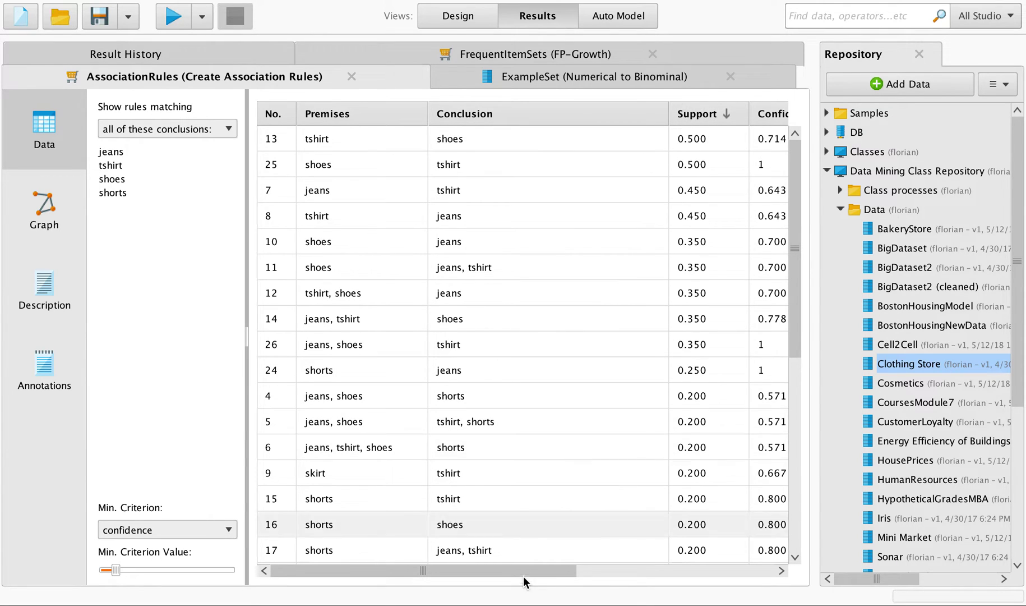
{"action": "mouse_move", "coordinate": [528, 570]}
{"action": "left_mouse_down"}
{"action": "mouse_move", "coordinate": [584, 567]}
{"action": "mouse_move", "coordinate": [519, 576]}
{"action": "left_mouse_up"}
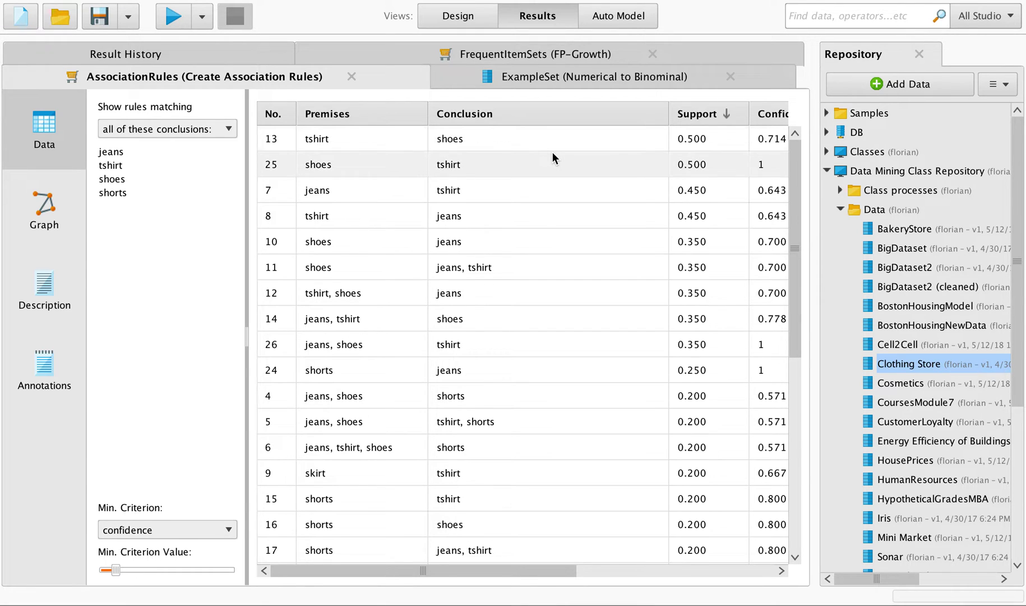
{"action": "mouse_move", "coordinate": [490, 571]}
{"action": "left_mouse_down"}
{"action": "mouse_move", "coordinate": [625, 572]}
{"action": "mouse_move", "coordinate": [496, 577]}
{"action": "left_mouse_up"}
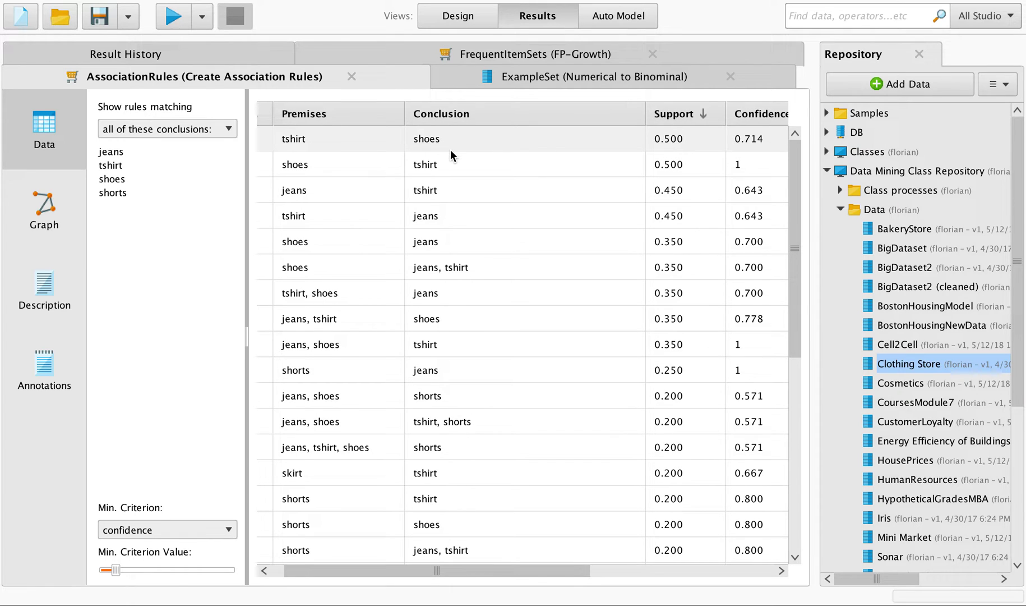
{"action": "left_click_drag", "start_coordinate": [547, 573], "coordinate": [700, 571]}
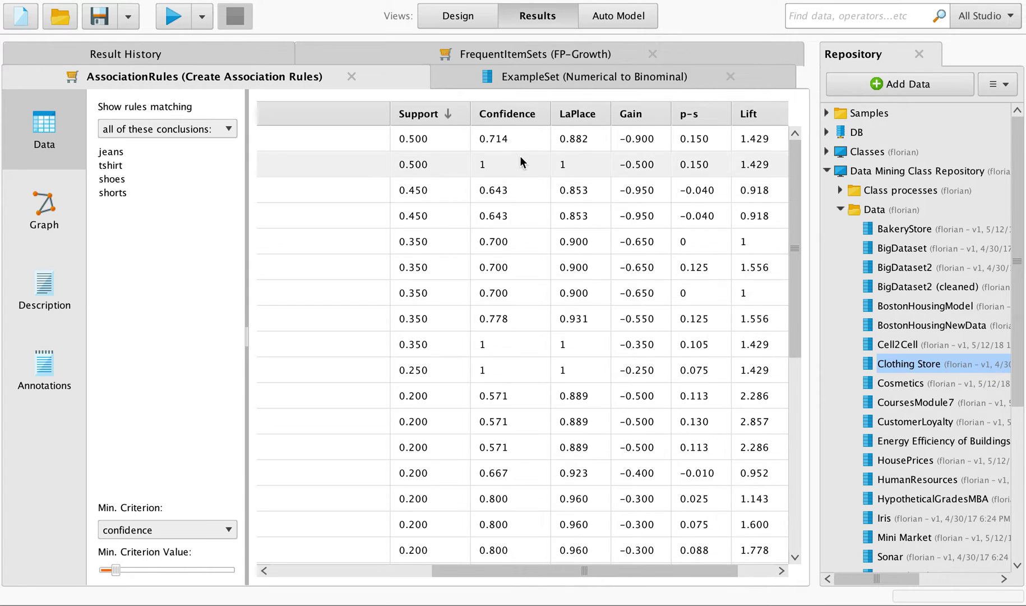
{"action": "left_click_drag", "start_coordinate": [633, 576], "coordinate": [564, 574]}
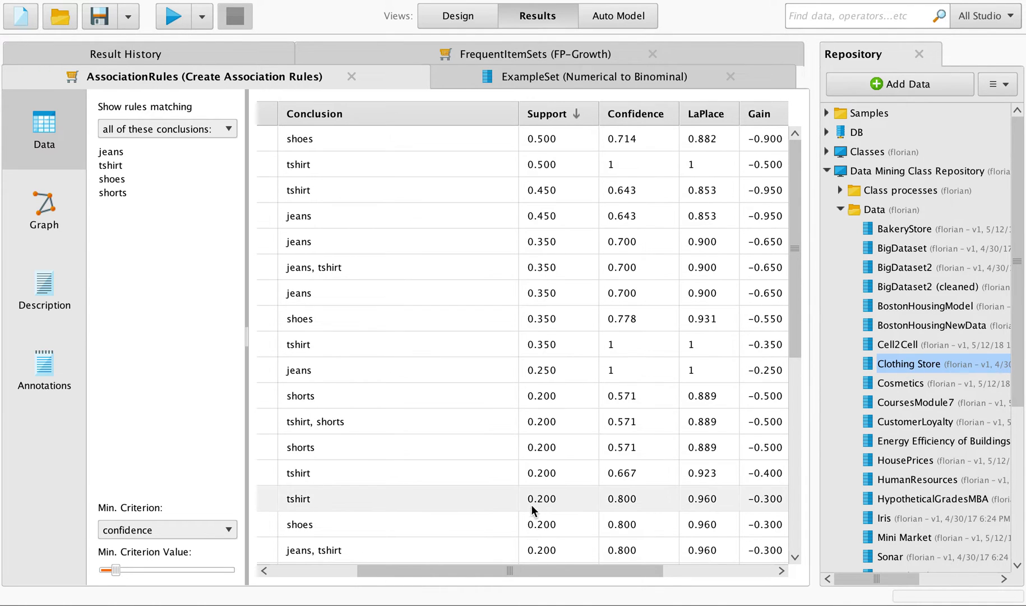
{"action": "left_click_drag", "start_coordinate": [587, 569], "coordinate": [688, 563]}
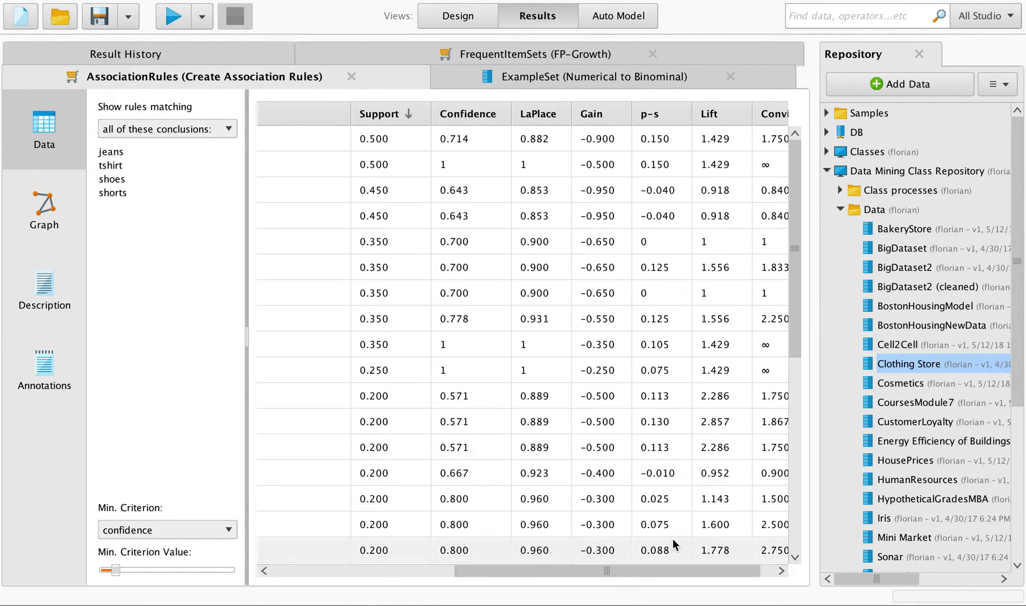
{"action": "left_click_drag", "start_coordinate": [674, 570], "coordinate": [496, 552]}
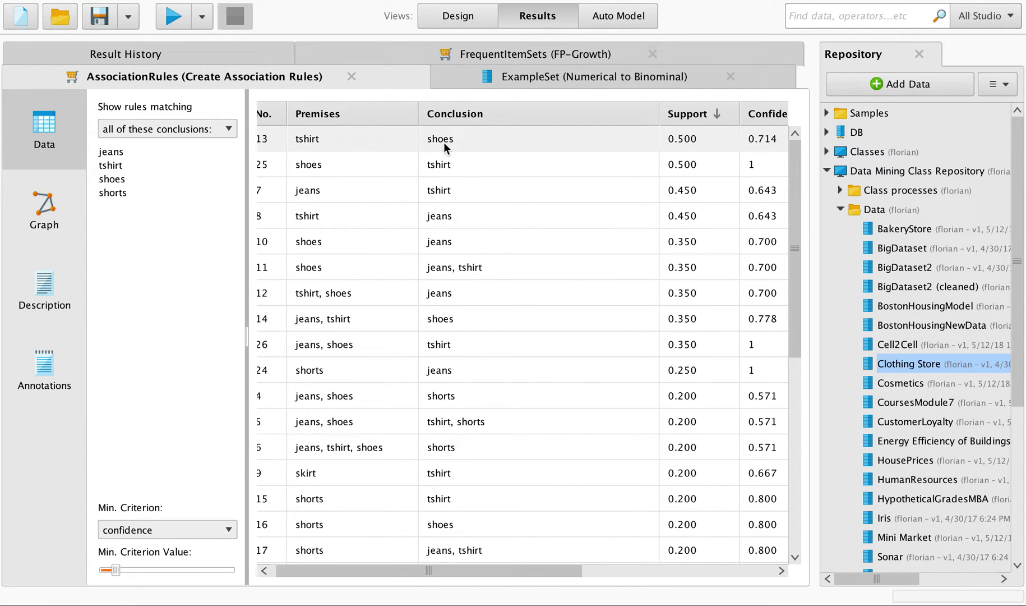
{"action": "left_click_drag", "start_coordinate": [475, 570], "coordinate": [602, 569]}
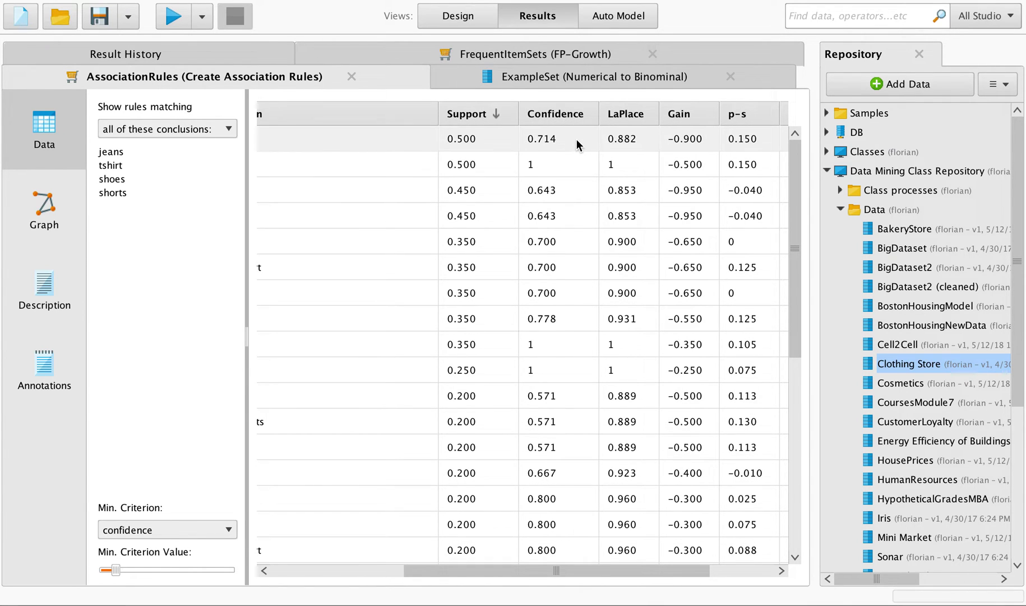
{"action": "left_click_drag", "start_coordinate": [591, 574], "coordinate": [645, 569]}
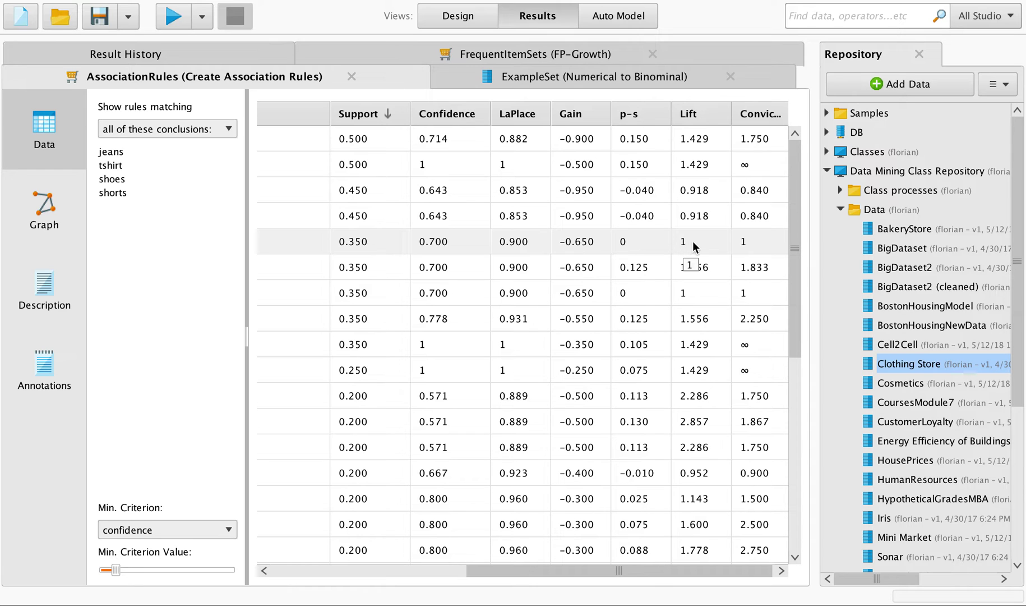
{"action": "left_click_drag", "start_coordinate": [682, 571], "coordinate": [481, 574]}
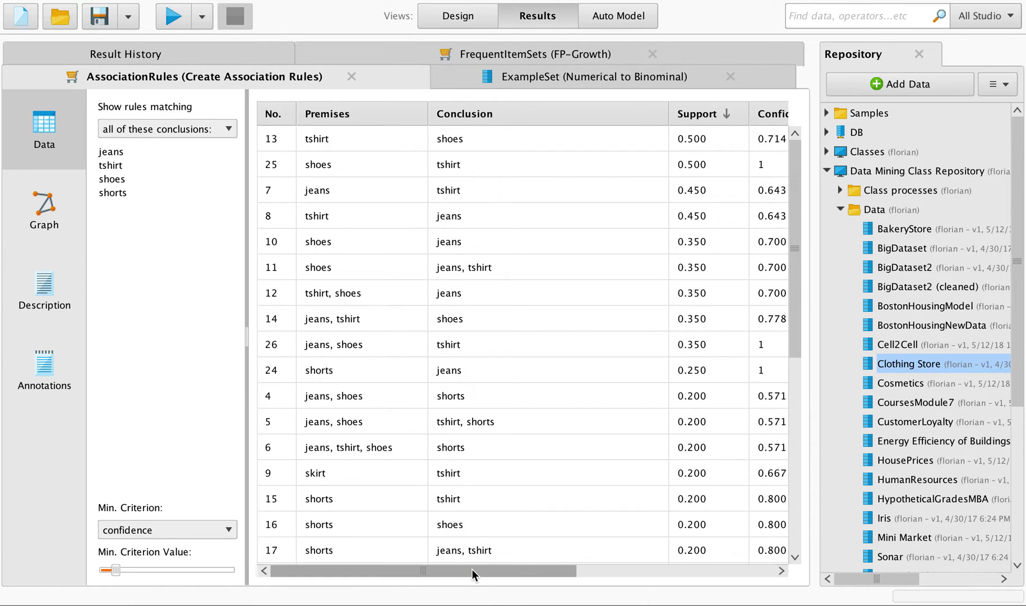
{"action": "left_click_drag", "start_coordinate": [465, 569], "coordinate": [681, 572]}
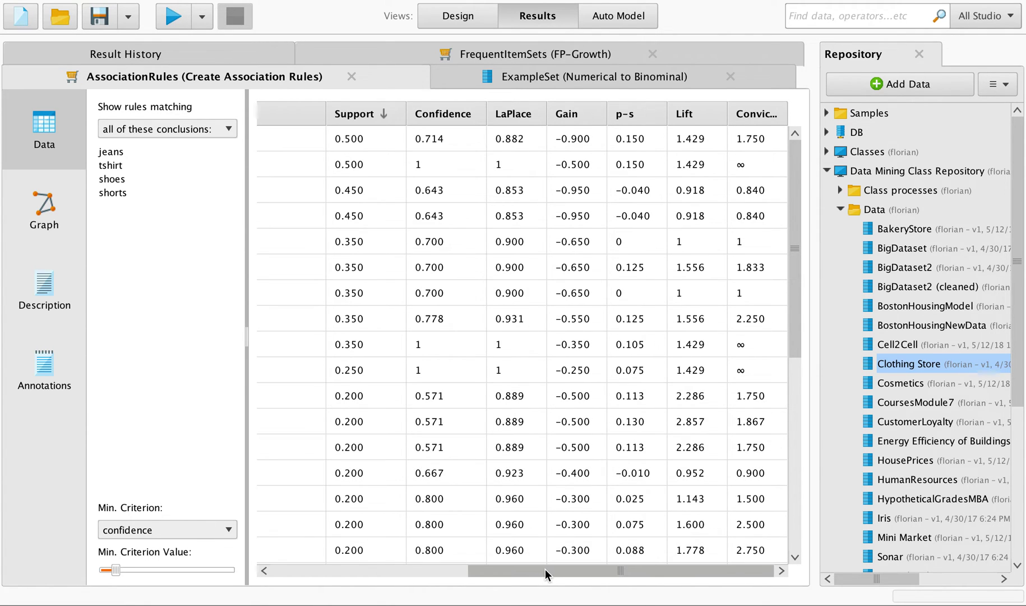
{"action": "left_click_drag", "start_coordinate": [546, 571], "coordinate": [366, 569]}
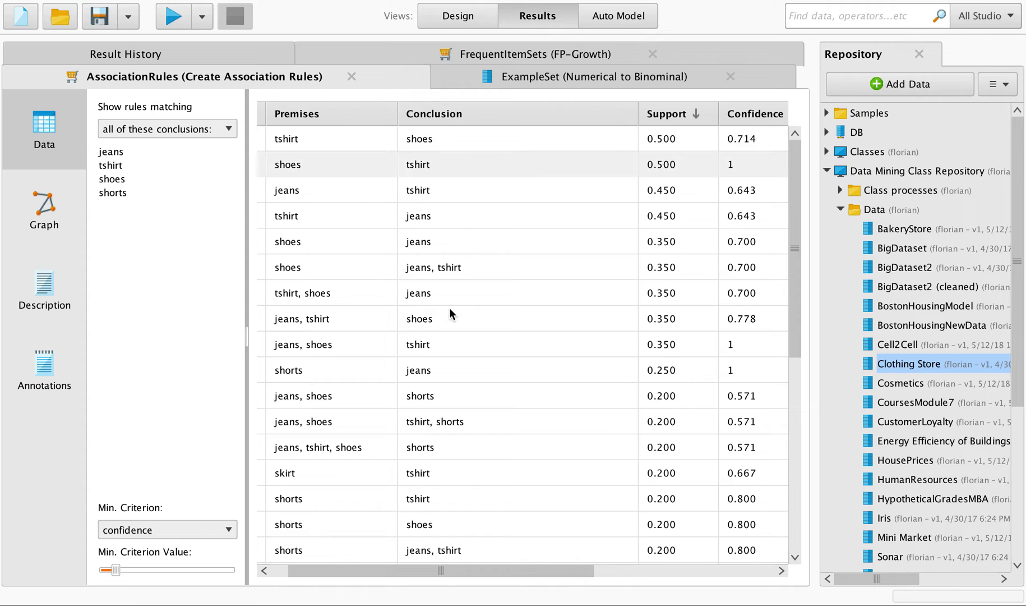
{"action": "left_click_drag", "start_coordinate": [548, 571], "coordinate": [731, 552]}
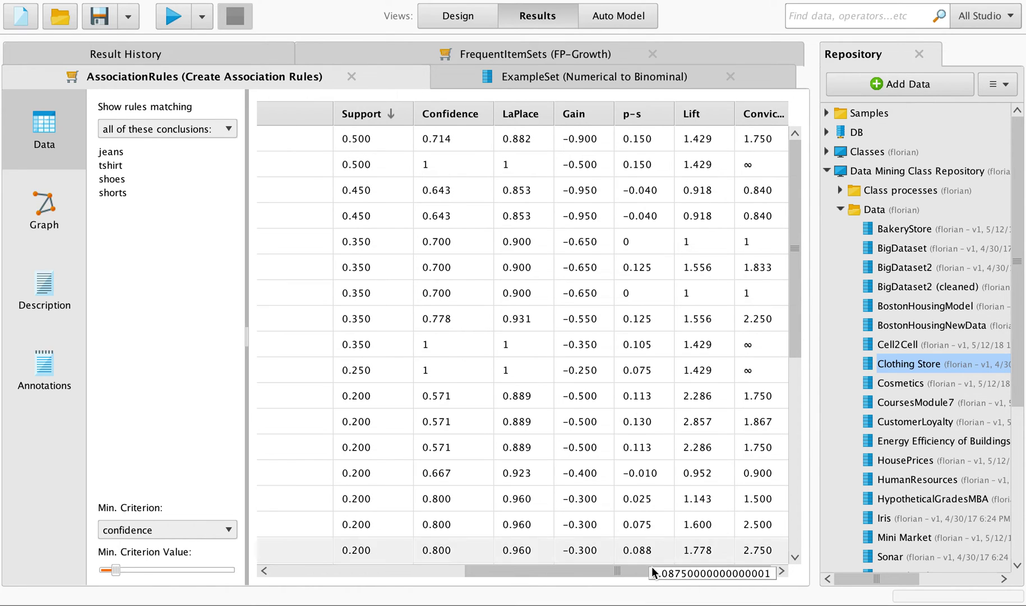
{"action": "left_click_drag", "start_coordinate": [662, 570], "coordinate": [450, 574]}
Review the ExampleSet and FrequentItemSets tabs, then show the design with all four operators chained.
{"action": "left_click", "coordinate": [598, 76]}
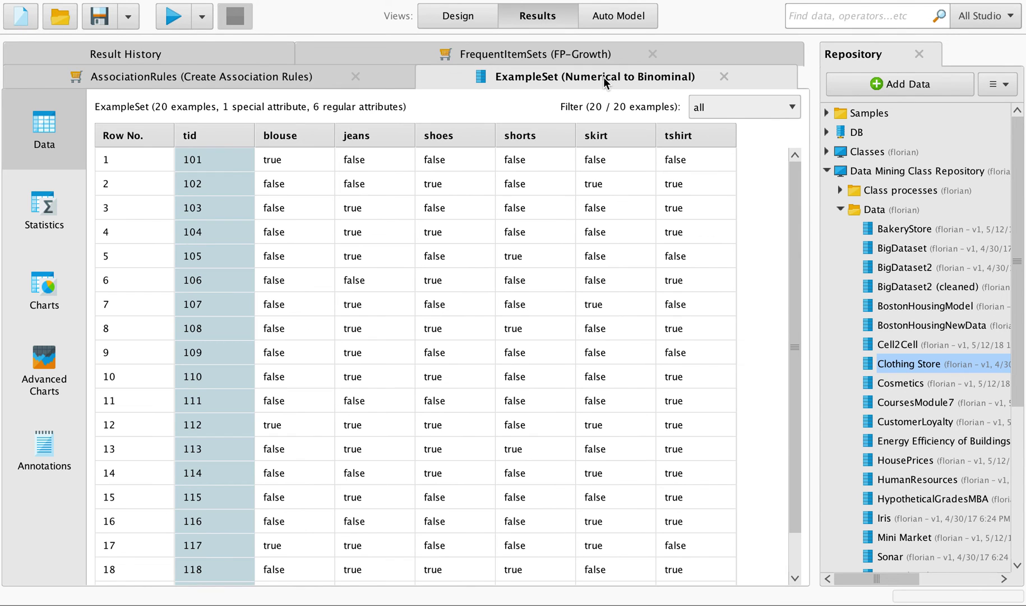
{"action": "left_click", "coordinate": [450, 54]}
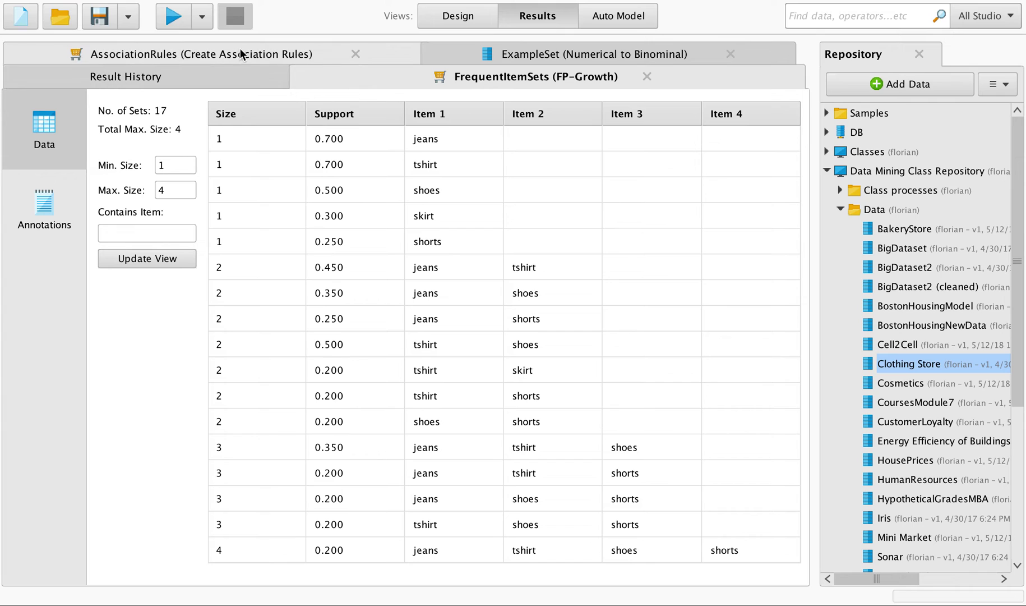
{"action": "left_click", "coordinate": [487, 16]}
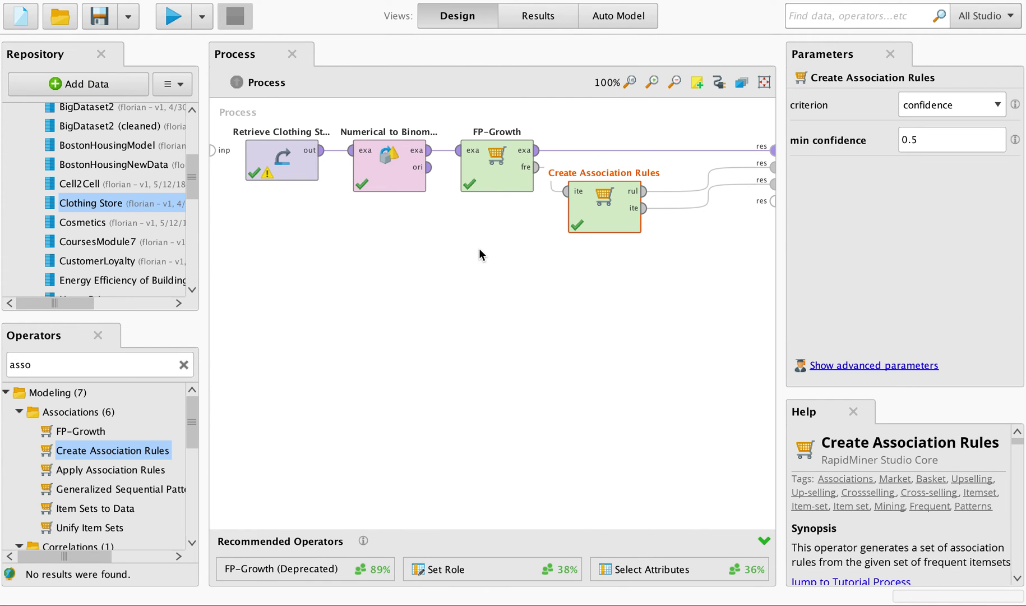
{"action": "left_click", "coordinate": [511, 271]}
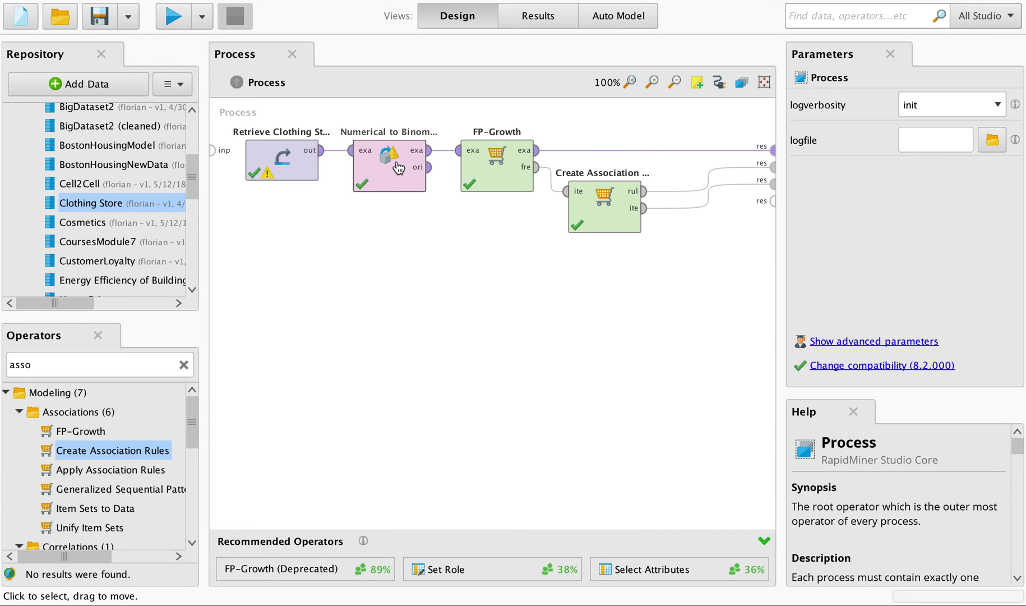
{"action": "left_click", "coordinate": [335, 150]}
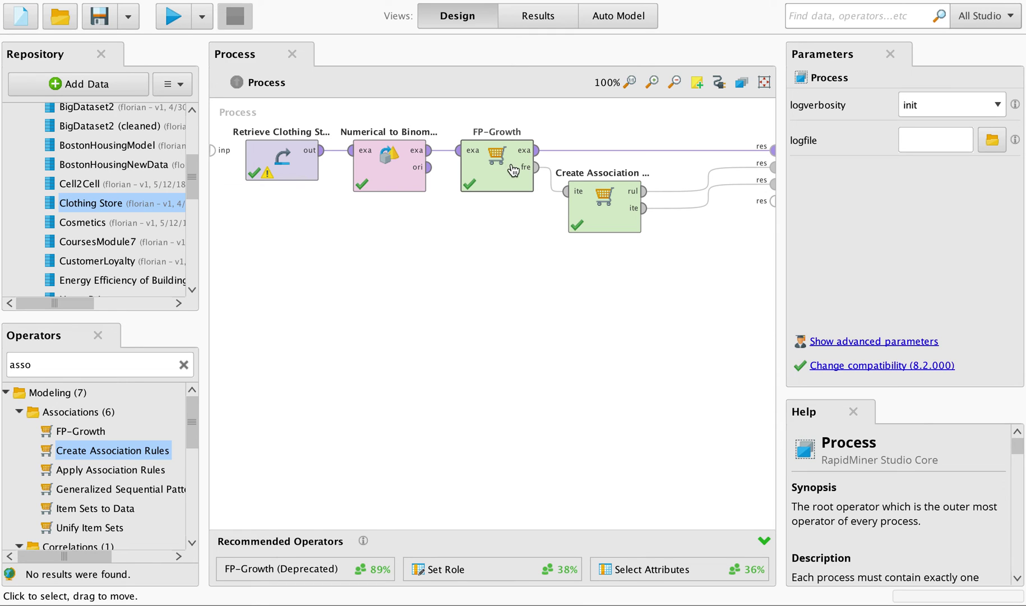
{"action": "mouse_move", "coordinate": [539, 172]}
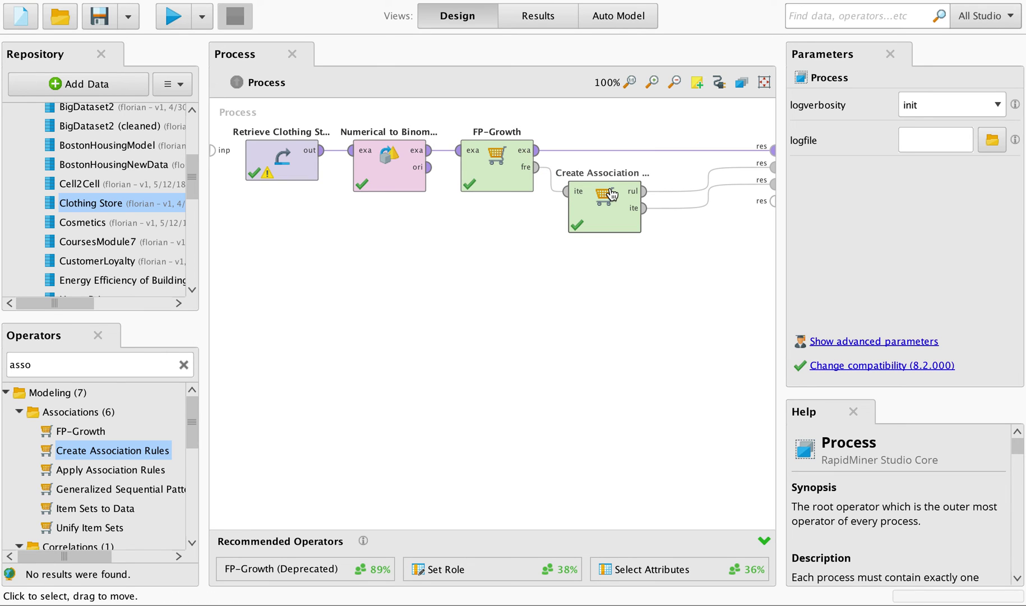
Reopen the AssociationRules tab and scroll across the rules, led by tshirt→shoes at support 0.500.
{"action": "left_click", "coordinate": [532, 19]}
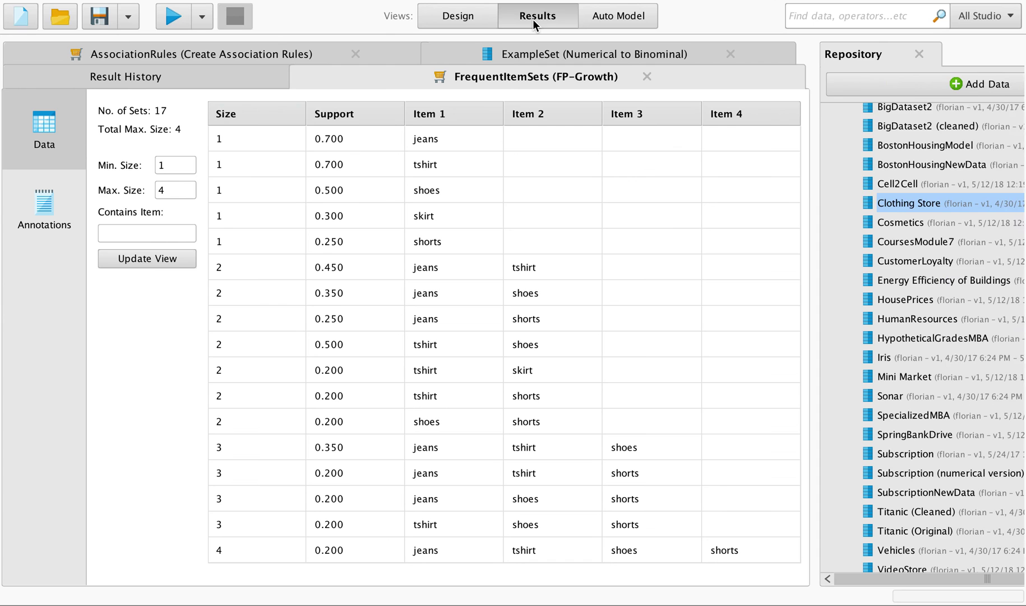
{"action": "left_click", "coordinate": [247, 56]}
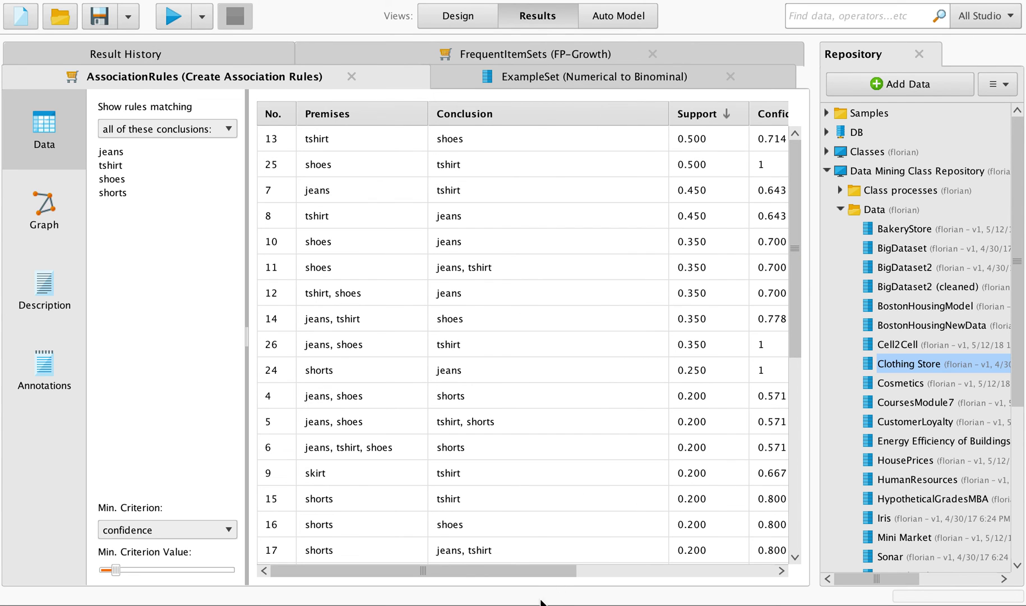
{"action": "left_click_drag", "start_coordinate": [529, 574], "coordinate": [730, 570]}
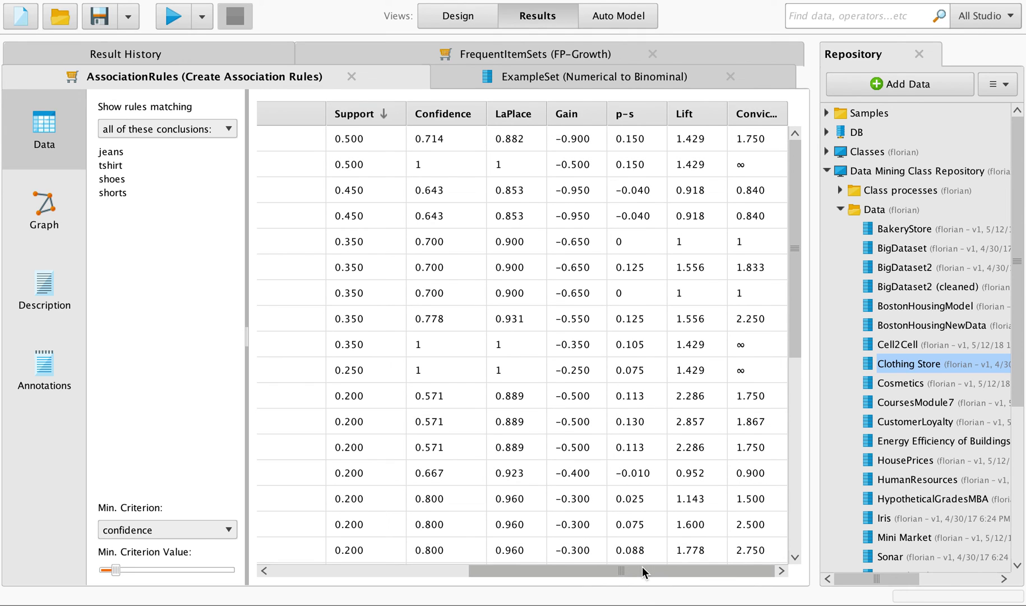
{"action": "left_click_drag", "start_coordinate": [642, 565], "coordinate": [454, 573]}
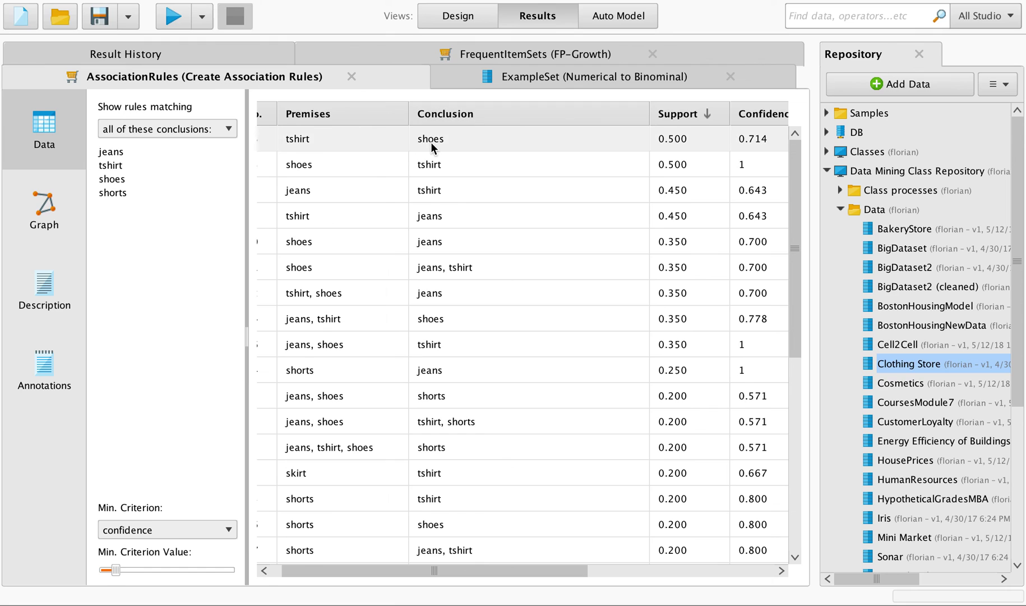